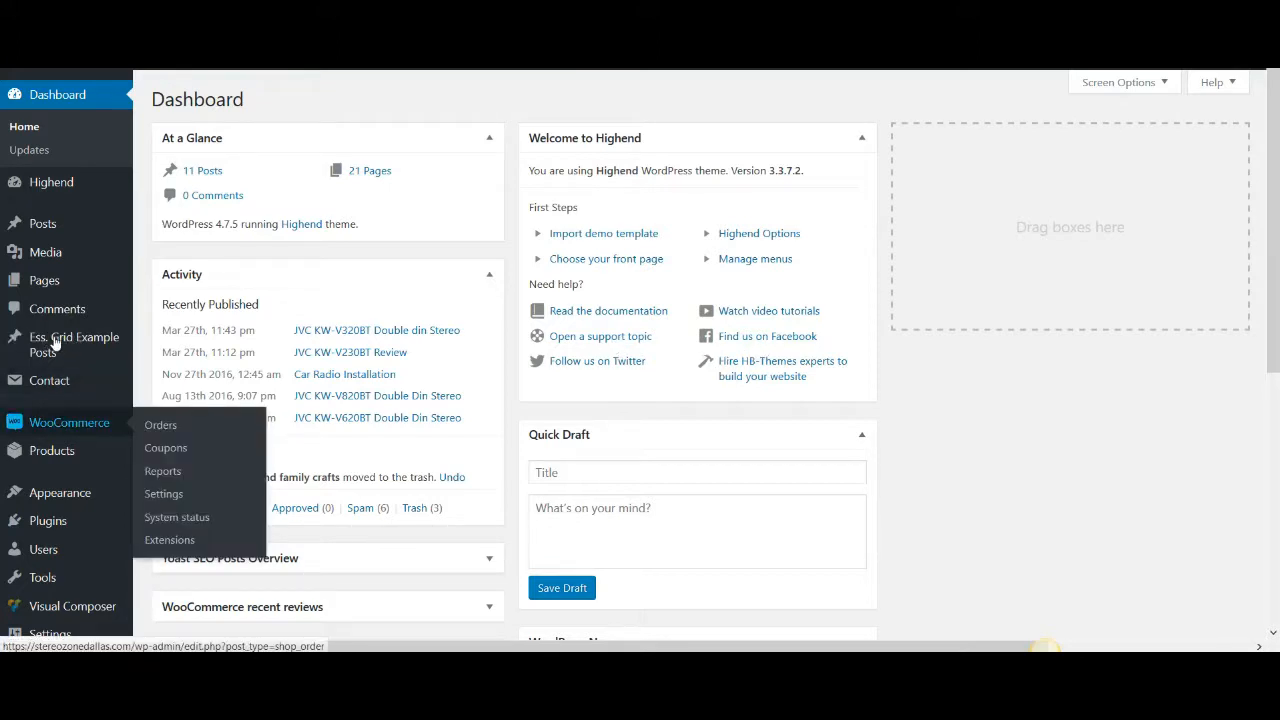
Start adding a new product from the store's product list.
{"action": "mouse_move", "coordinate": [46, 361]}
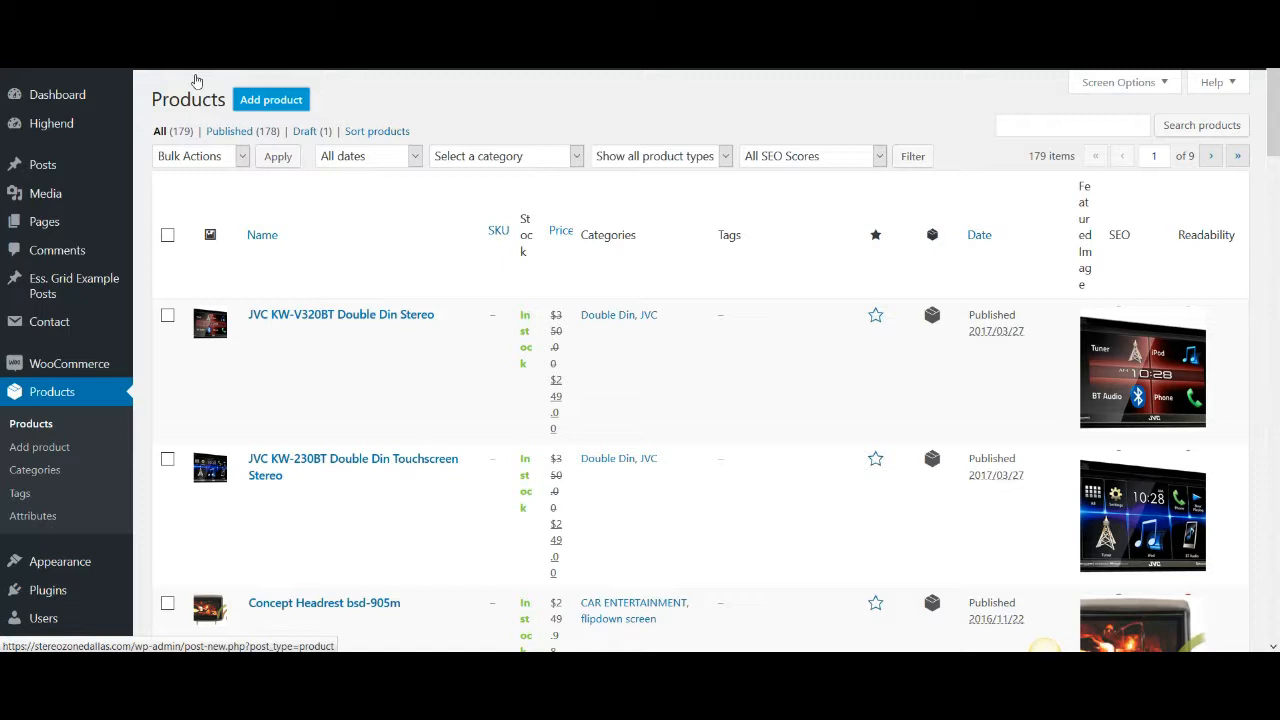
{"action": "left_click", "coordinate": [252, 99]}
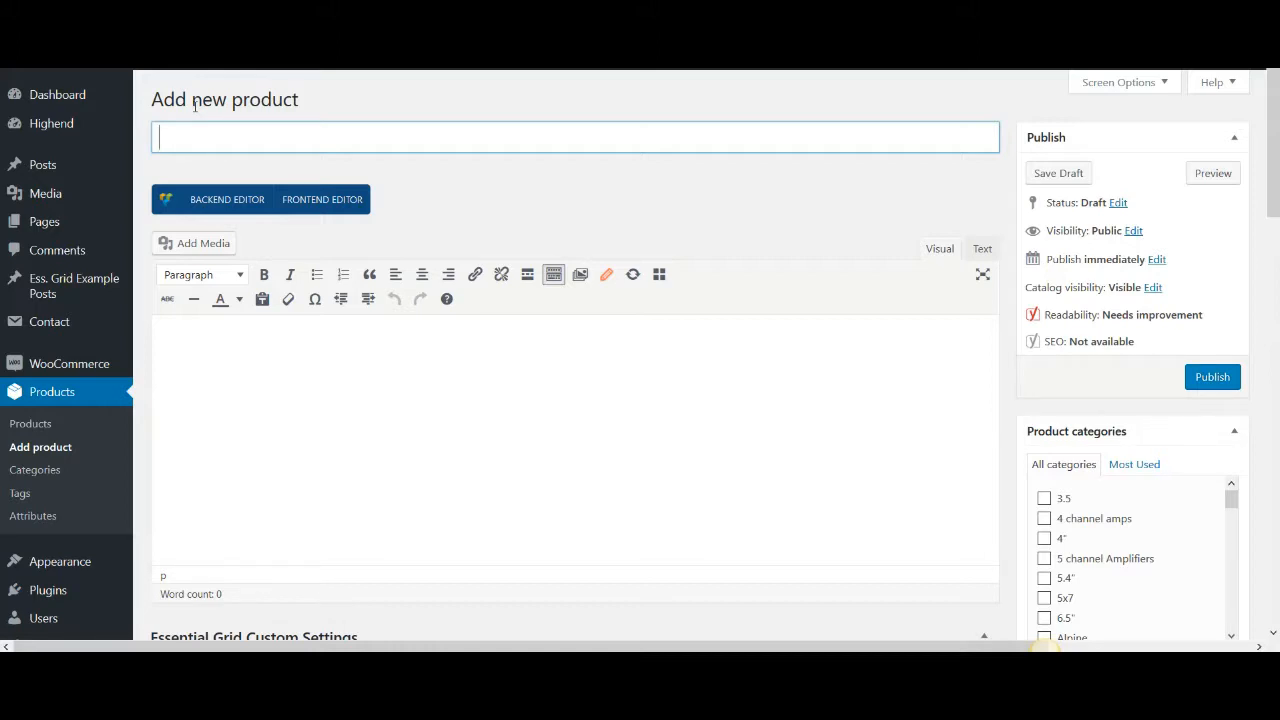
{"action": "type", "text": "Black Cloth "}
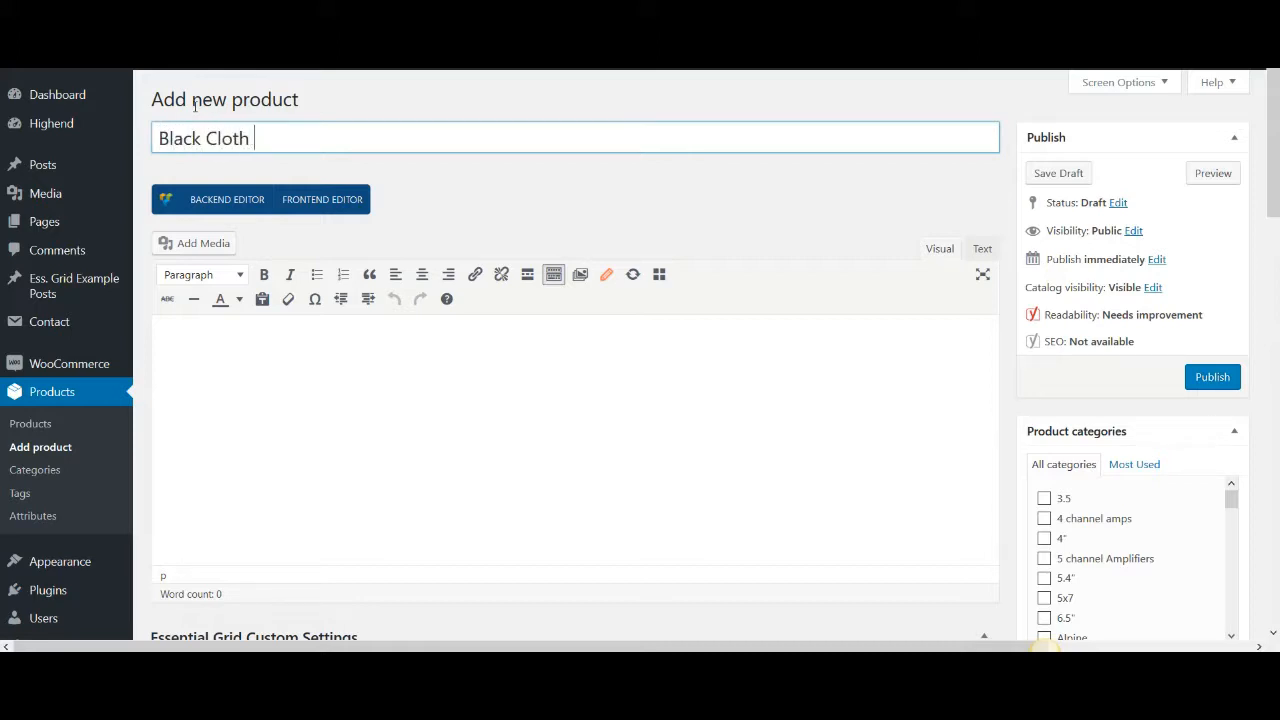
{"action": "type", "text": "Sectional"}
{"action": "key", "text": "ctrl+a"}
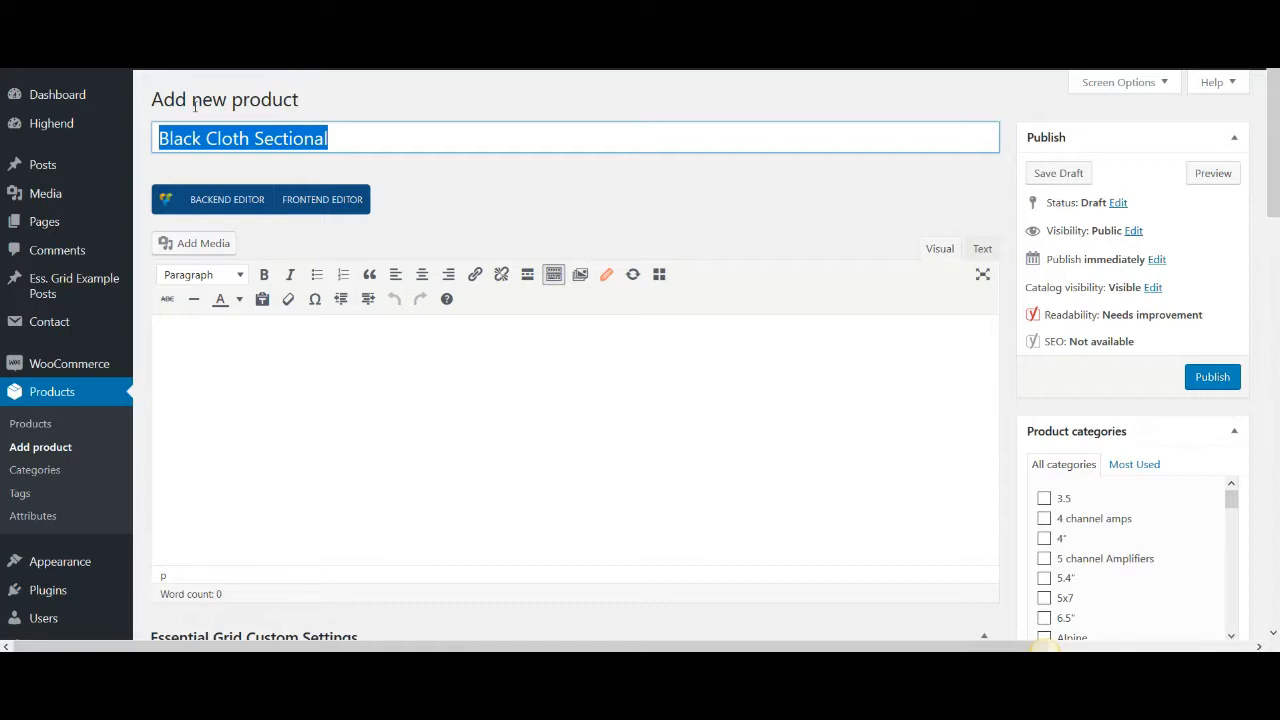
{"action": "key", "text": "BackSpace"}
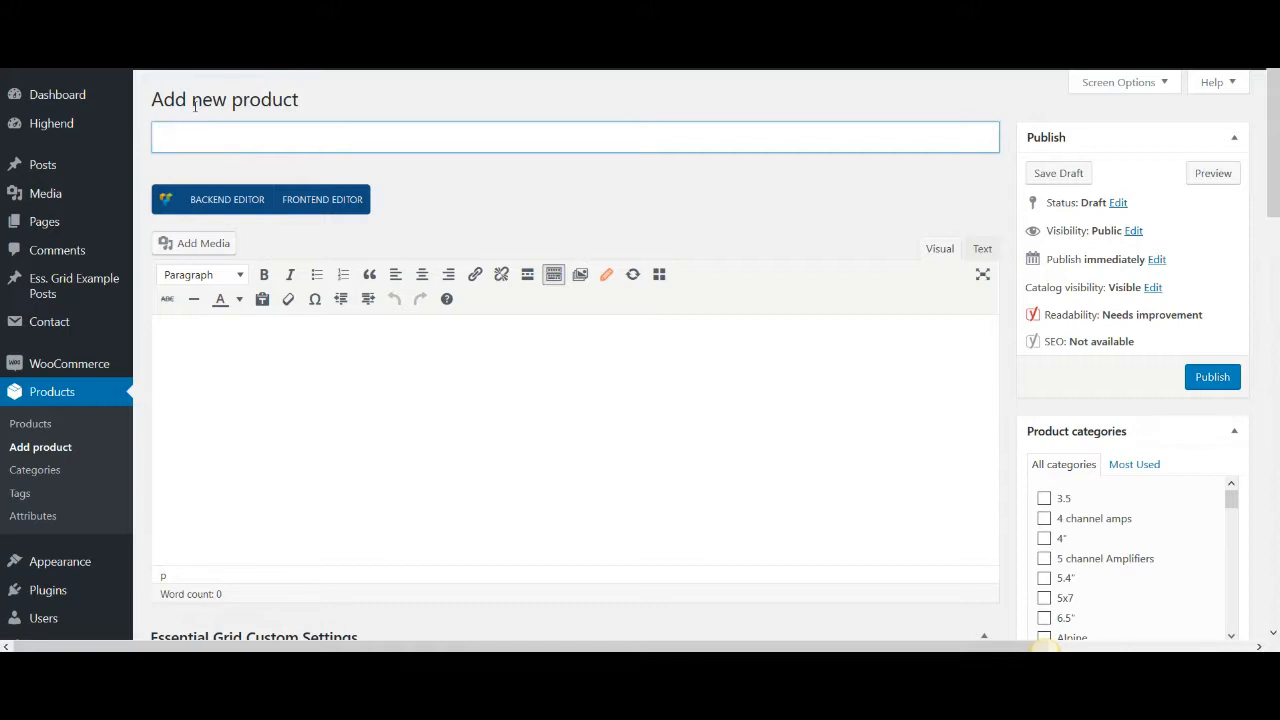
Title the new product "JVC KW-630bt".
{"action": "type", "text": "JVC KW-63"}
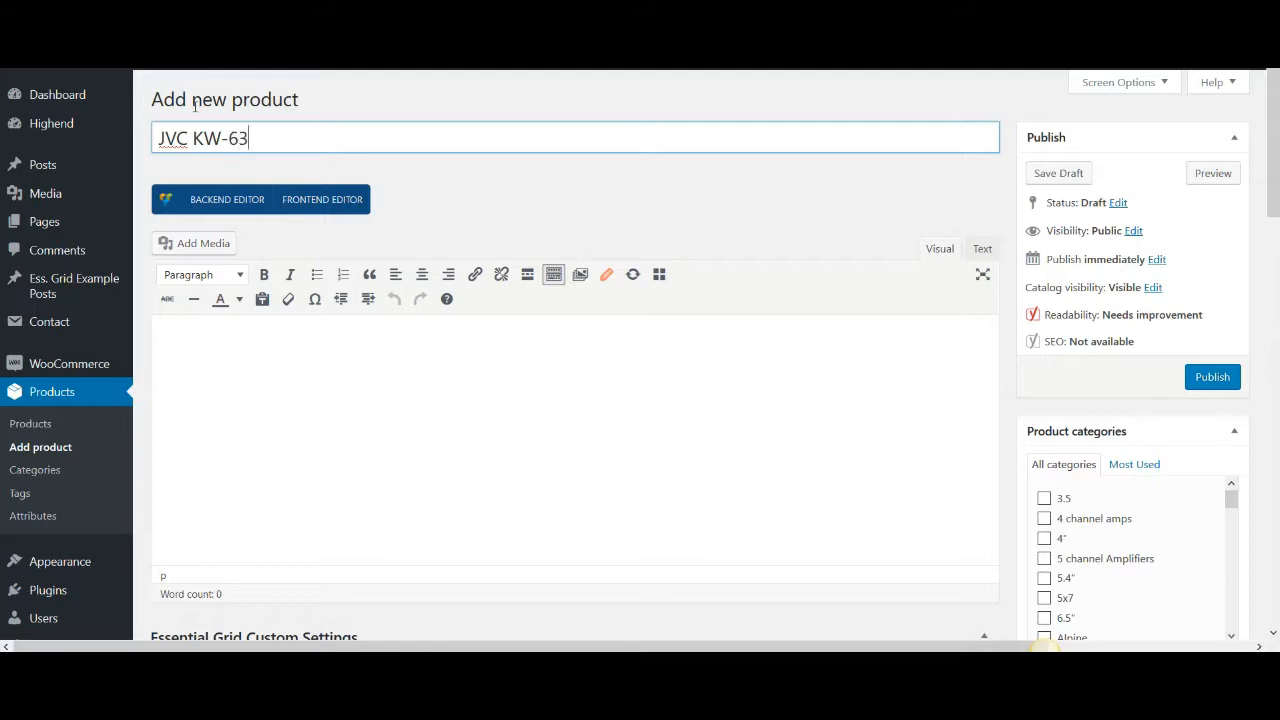
{"action": "type", "text": "0bt"}
{"action": "key", "text": "Tab"}
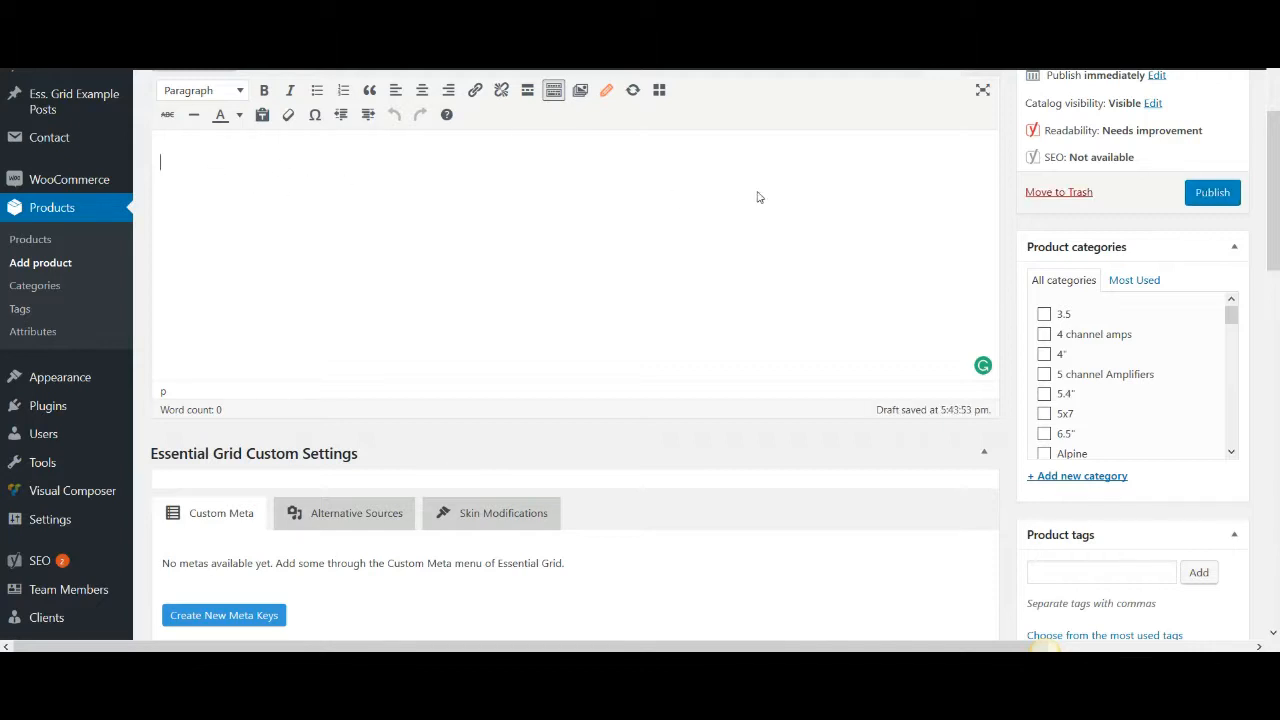
Start setting the product image by opening the file picker for uploading a new file.
{"action": "left_click_drag", "start_coordinate": [1273, 170], "coordinate": [1257, 294]}
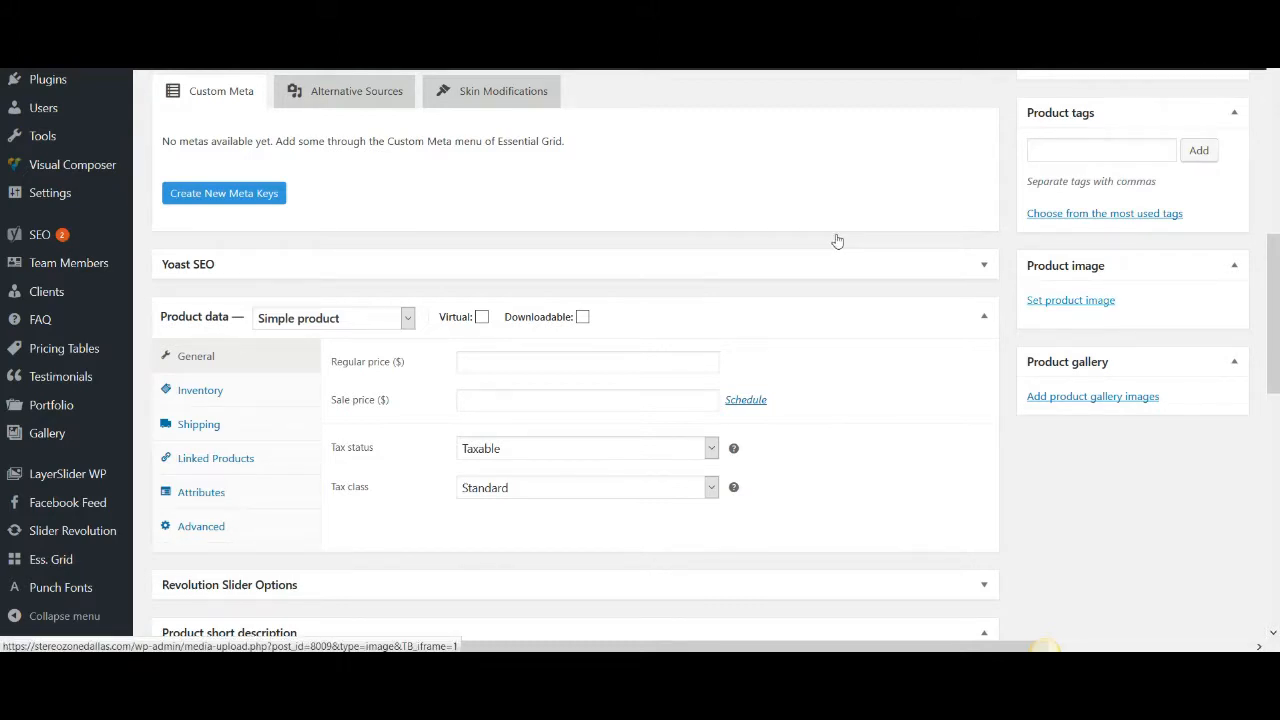
{"action": "left_click", "coordinate": [1043, 299]}
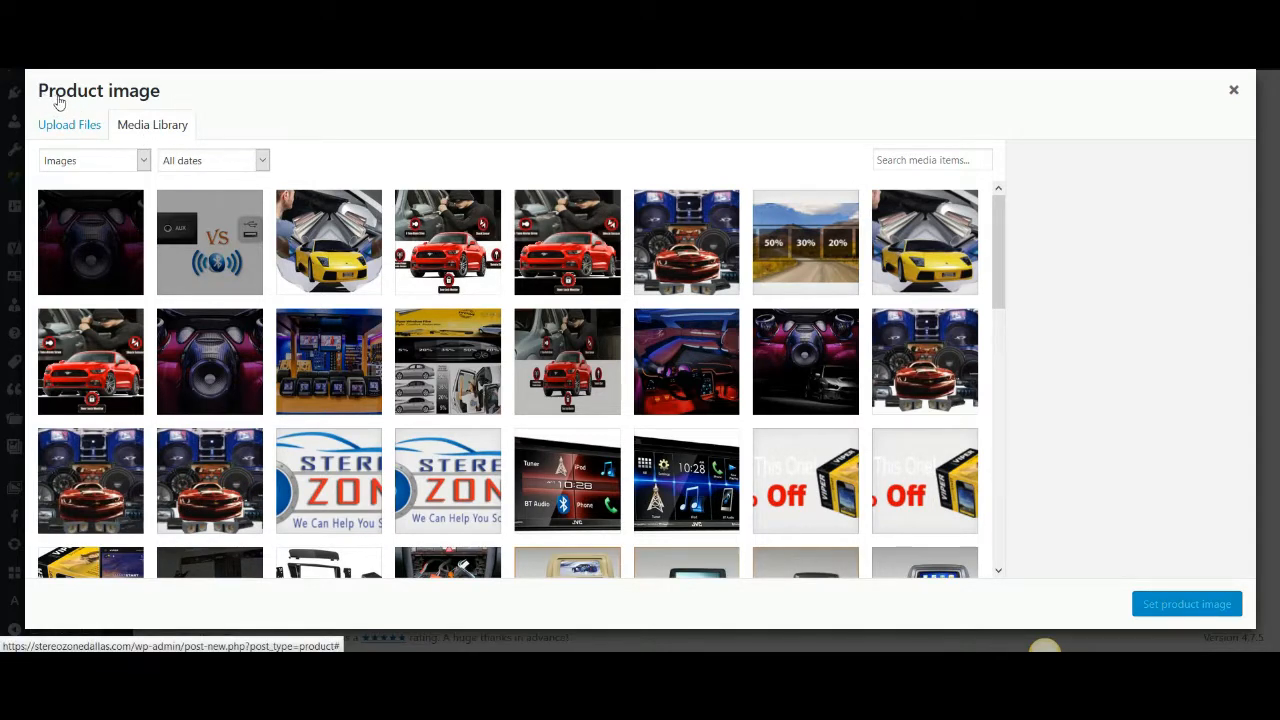
{"action": "left_click", "coordinate": [62, 124]}
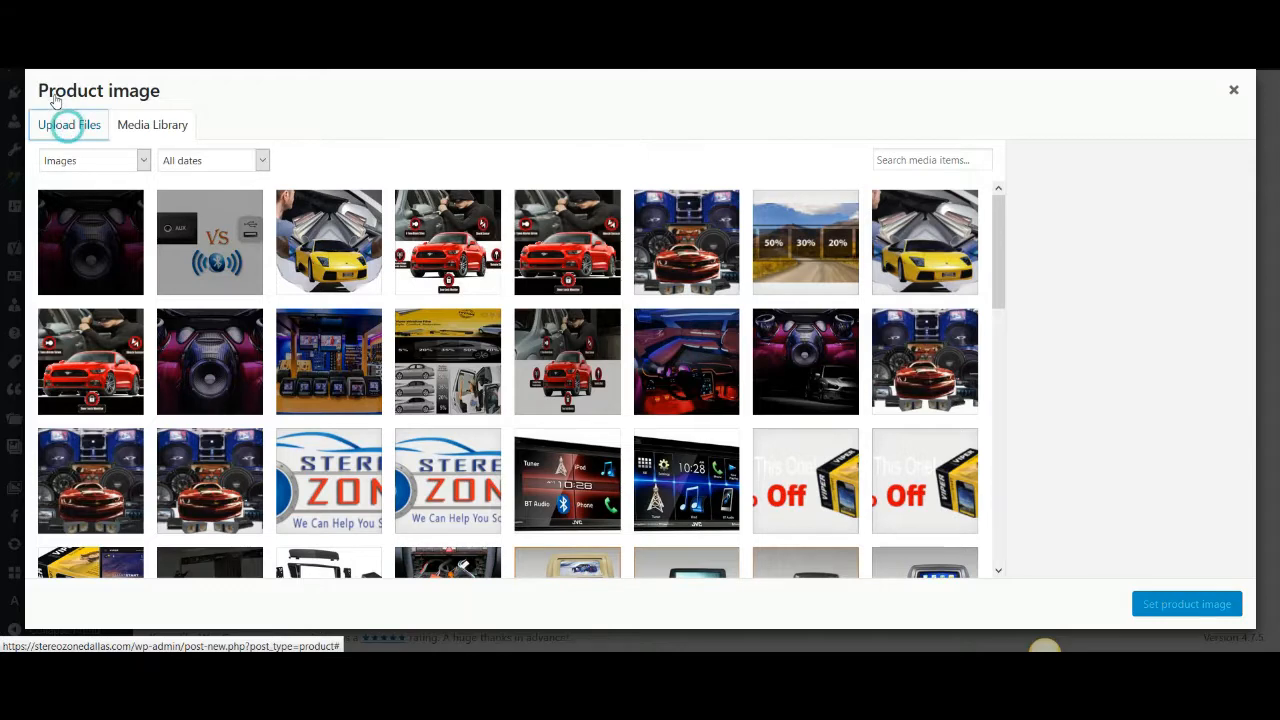
{"action": "left_click", "coordinate": [640, 358]}
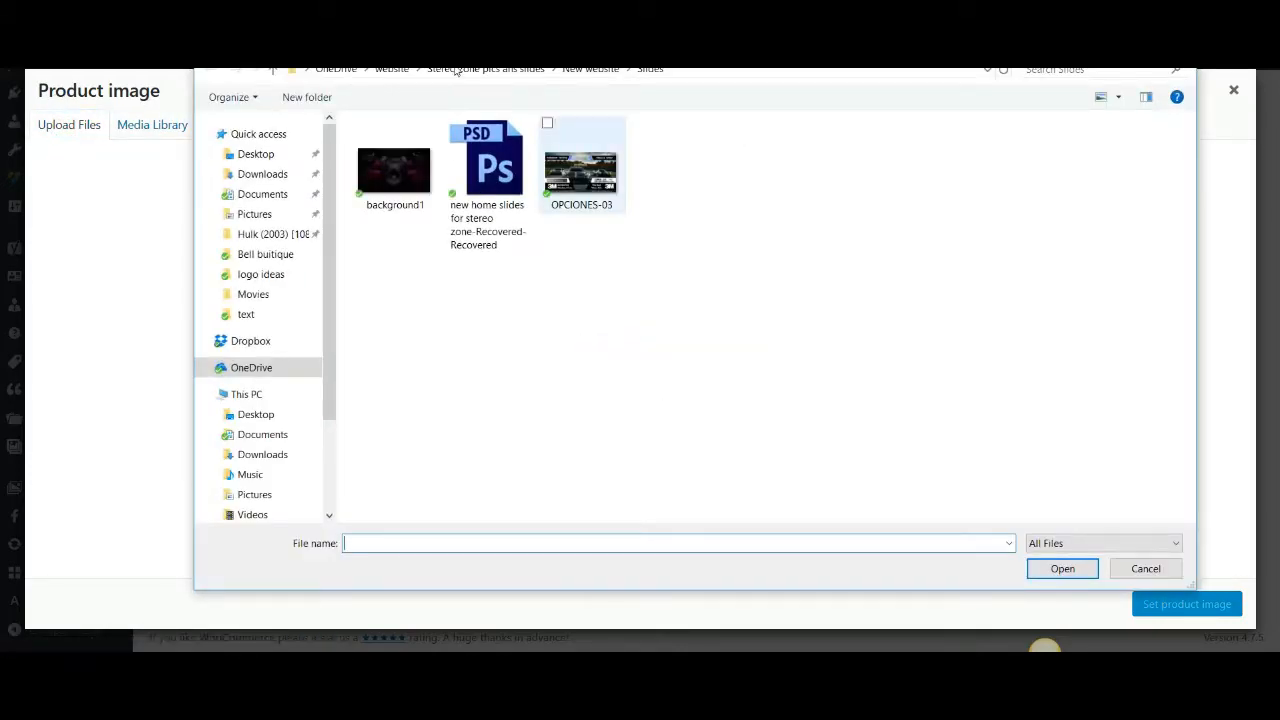
Browse from the New website folder through pRODUCTS, head units and jvc to the KD-R660 _ Introduction_files folder.
{"action": "left_click", "coordinate": [588, 68]}
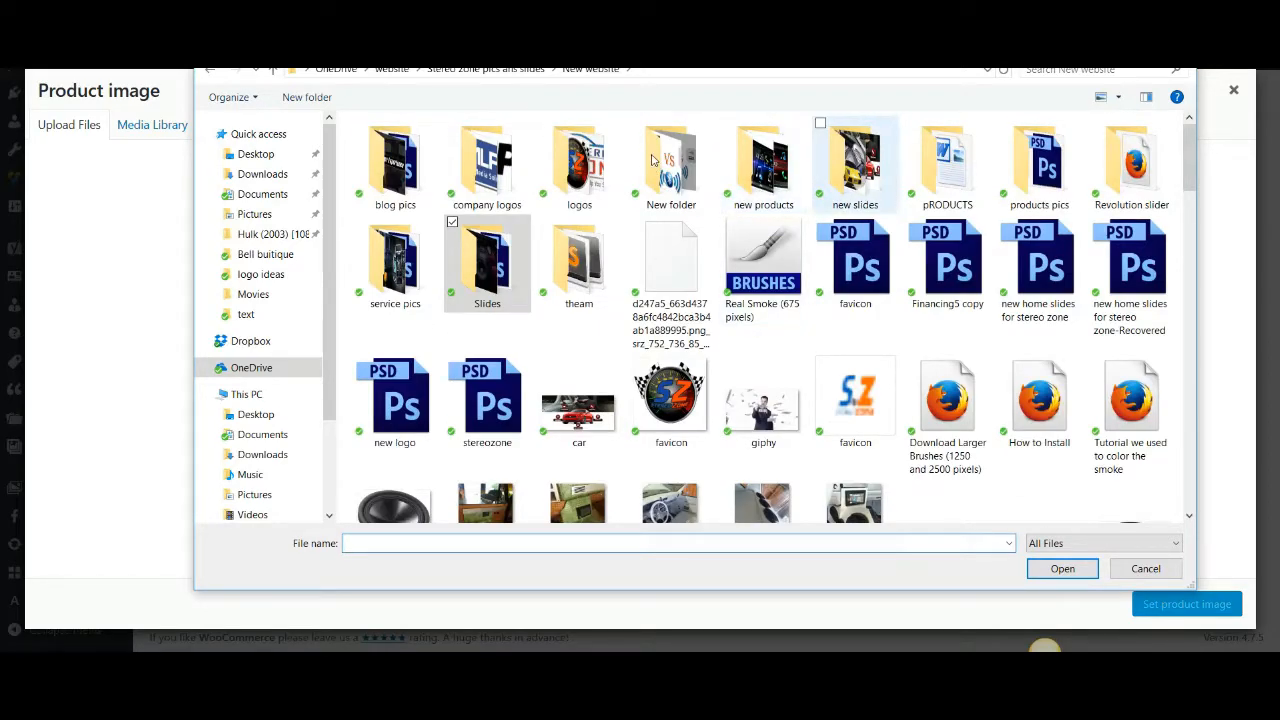
{"action": "double_click", "coordinate": [935, 180]}
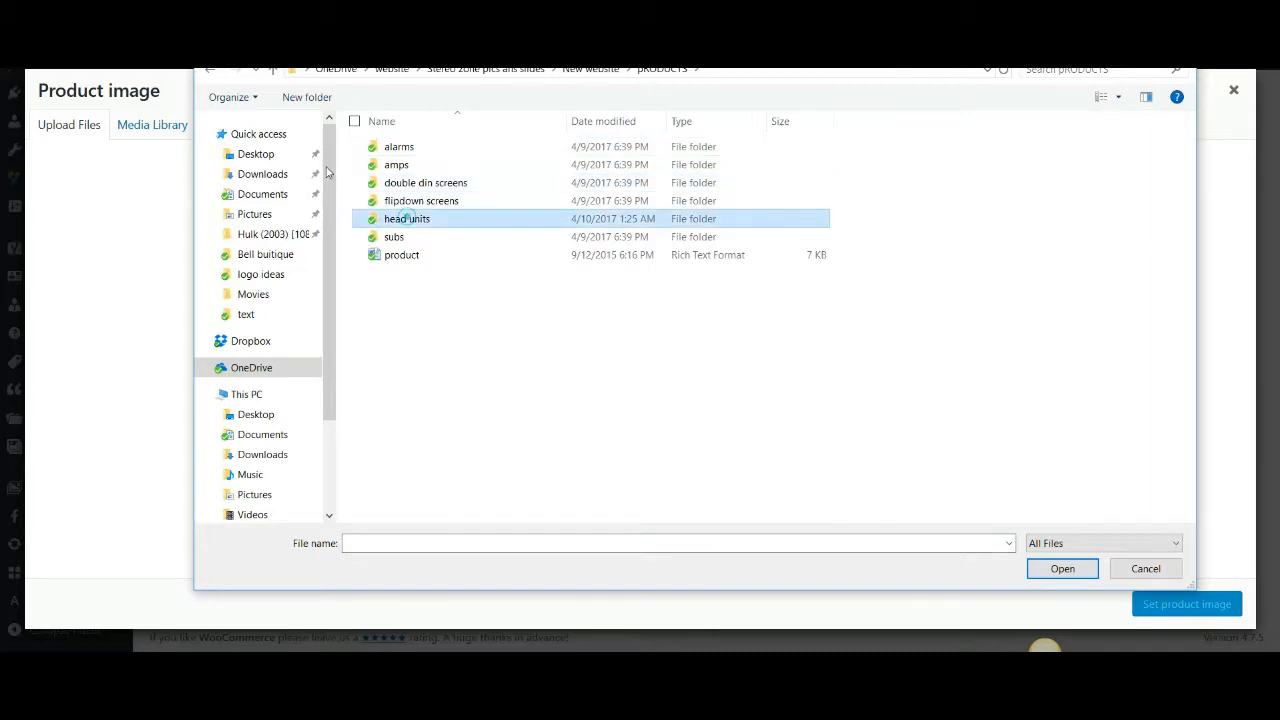
{"action": "double_click", "coordinate": [404, 218]}
{"action": "double_click", "coordinate": [418, 166]}
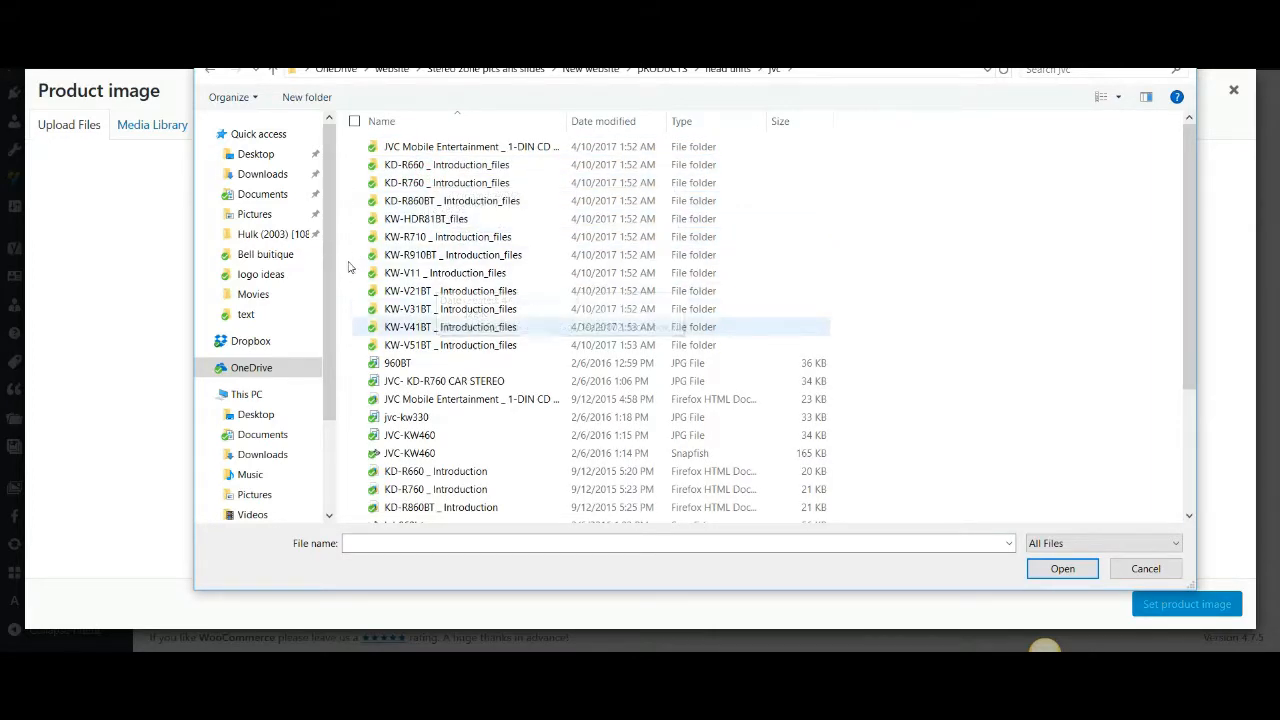
{"action": "double_click", "coordinate": [444, 165]}
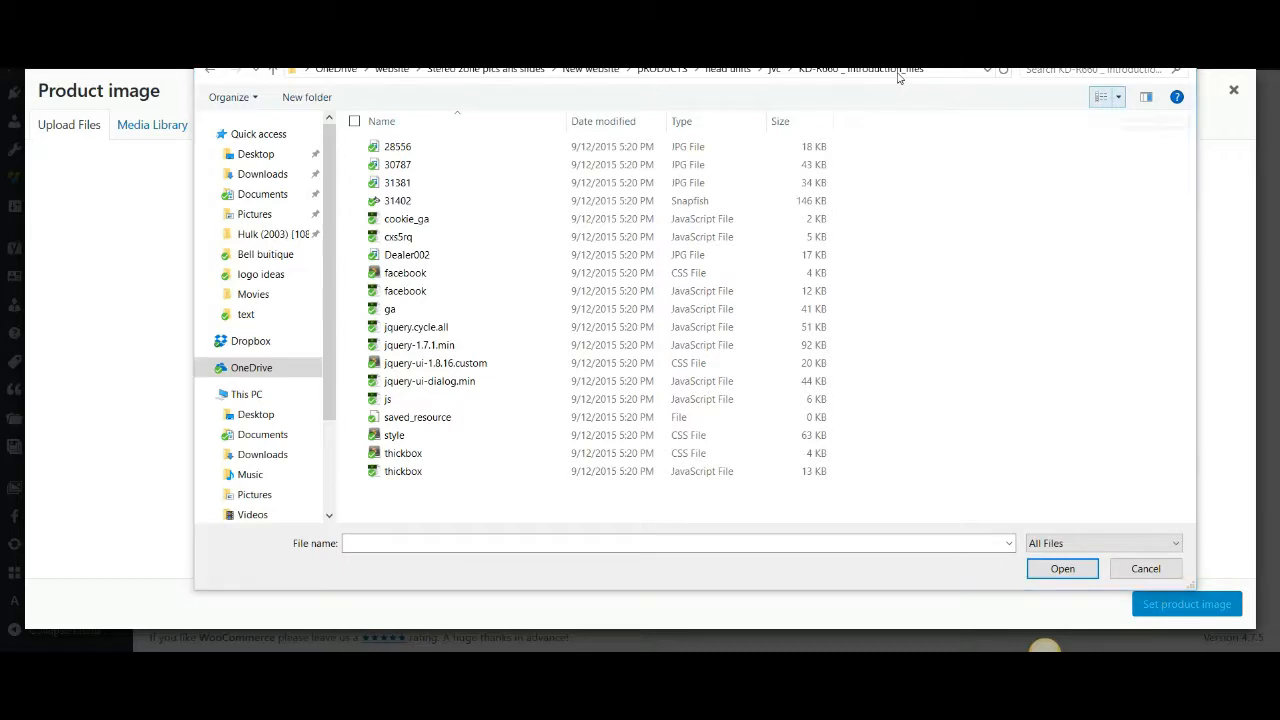
Show the folder's files as thumbnails and upload the image 28556.
{"action": "left_click", "coordinate": [1118, 97]}
{"action": "left_click", "coordinate": [1184, 22]}
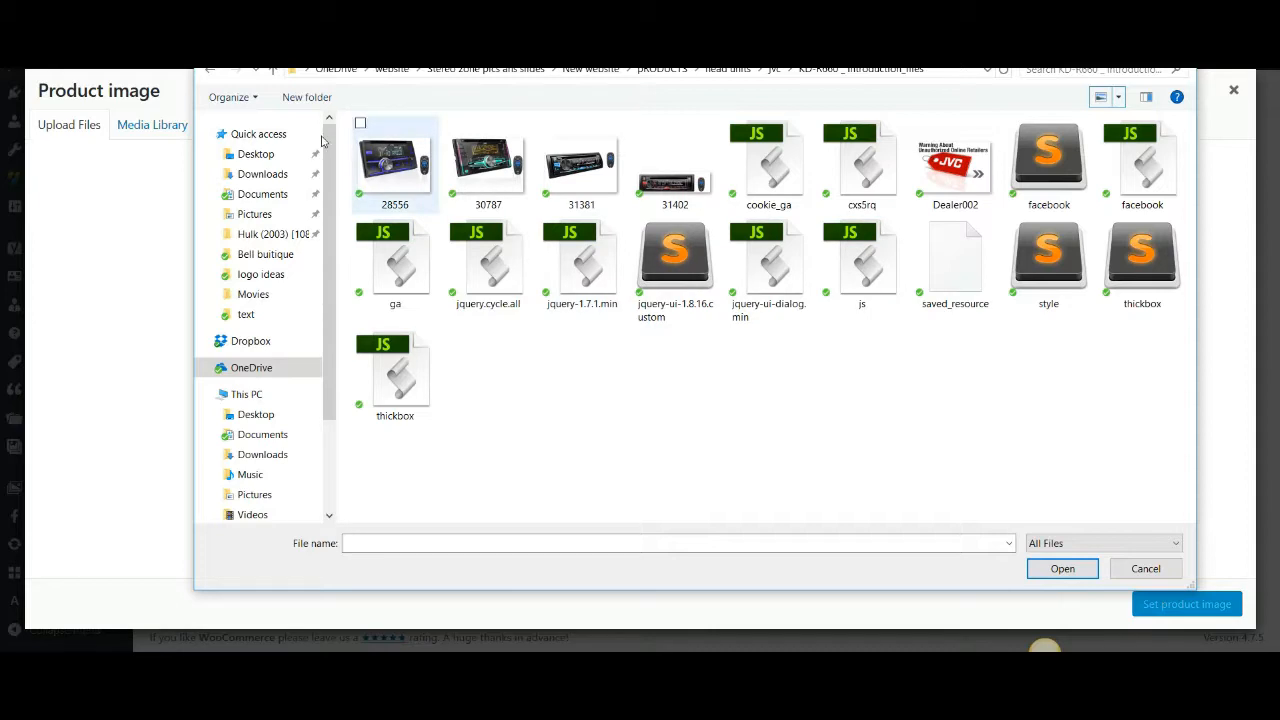
{"action": "left_click", "coordinate": [393, 162]}
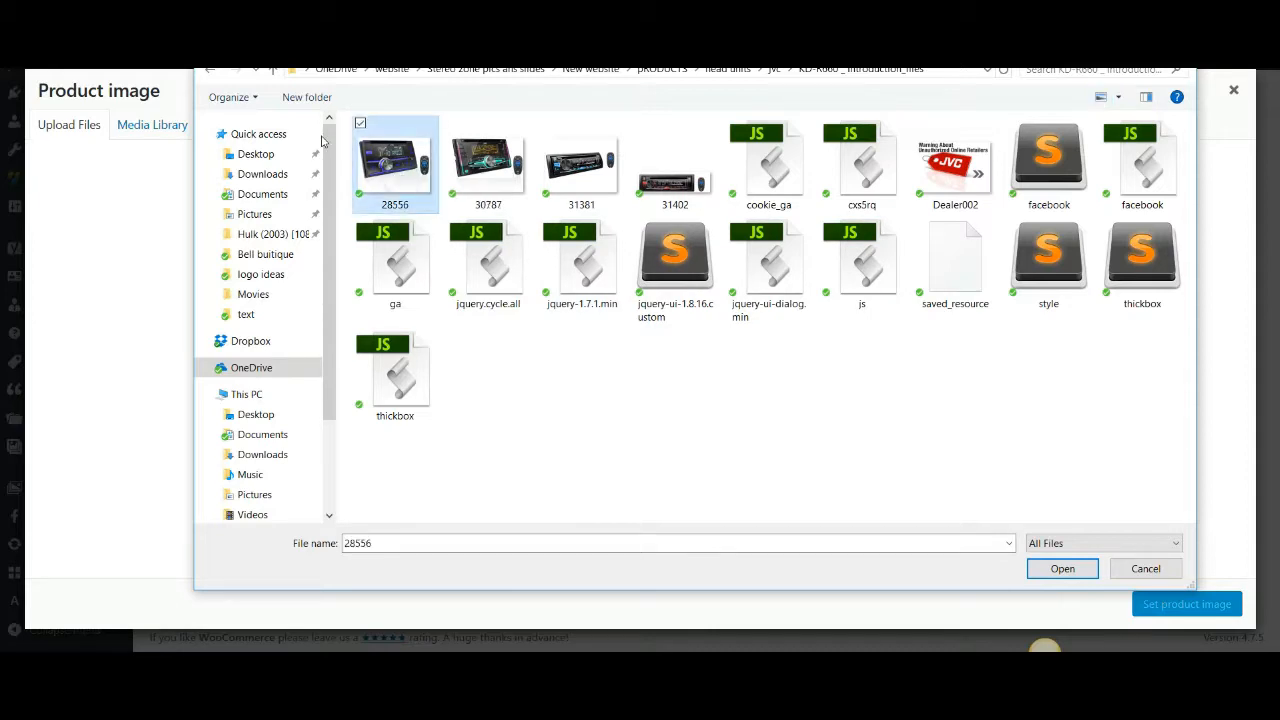
{"action": "key", "text": "Return"}
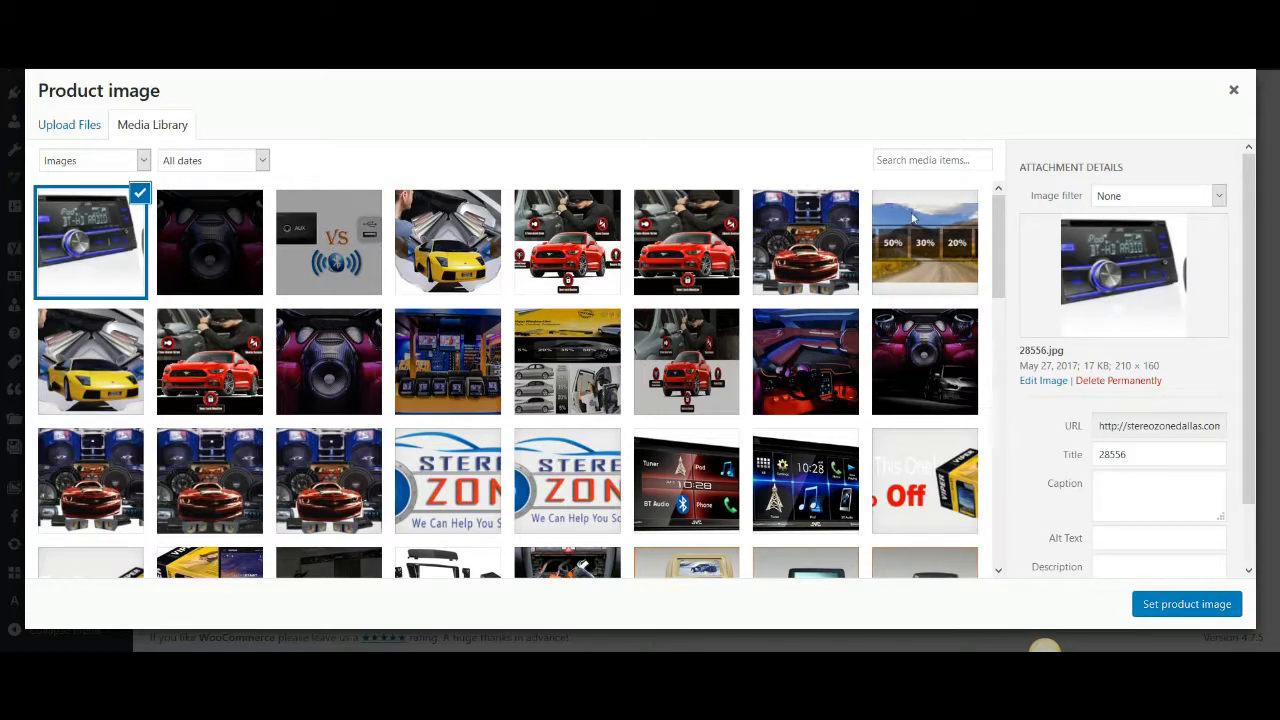
Retitle the uploaded image "jvc-kw630bt" and set it as the product image.
{"action": "double_click", "coordinate": [1137, 454]}
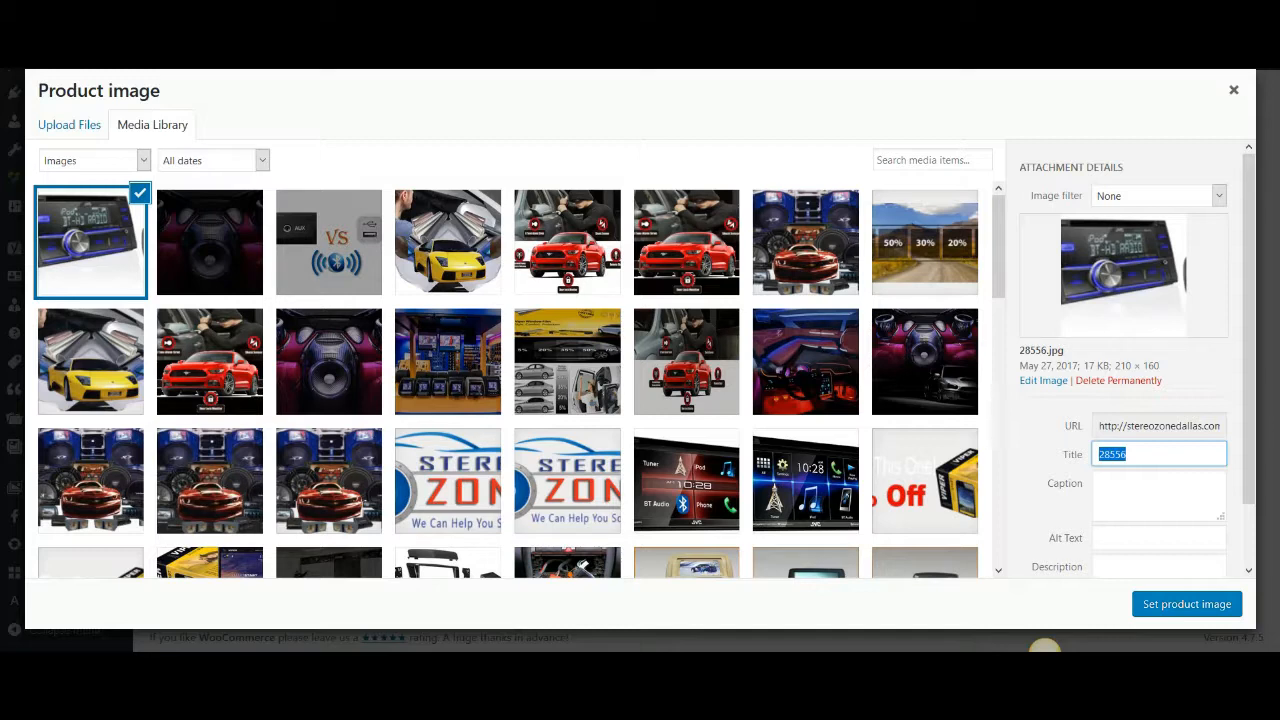
{"action": "type", "text": "Jvc-kw630bt"}
{"action": "scroll", "coordinate": [1121, 400], "scroll_direction": "down", "scroll_amount": 1}
{"action": "left_click", "coordinate": [1121, 466]}
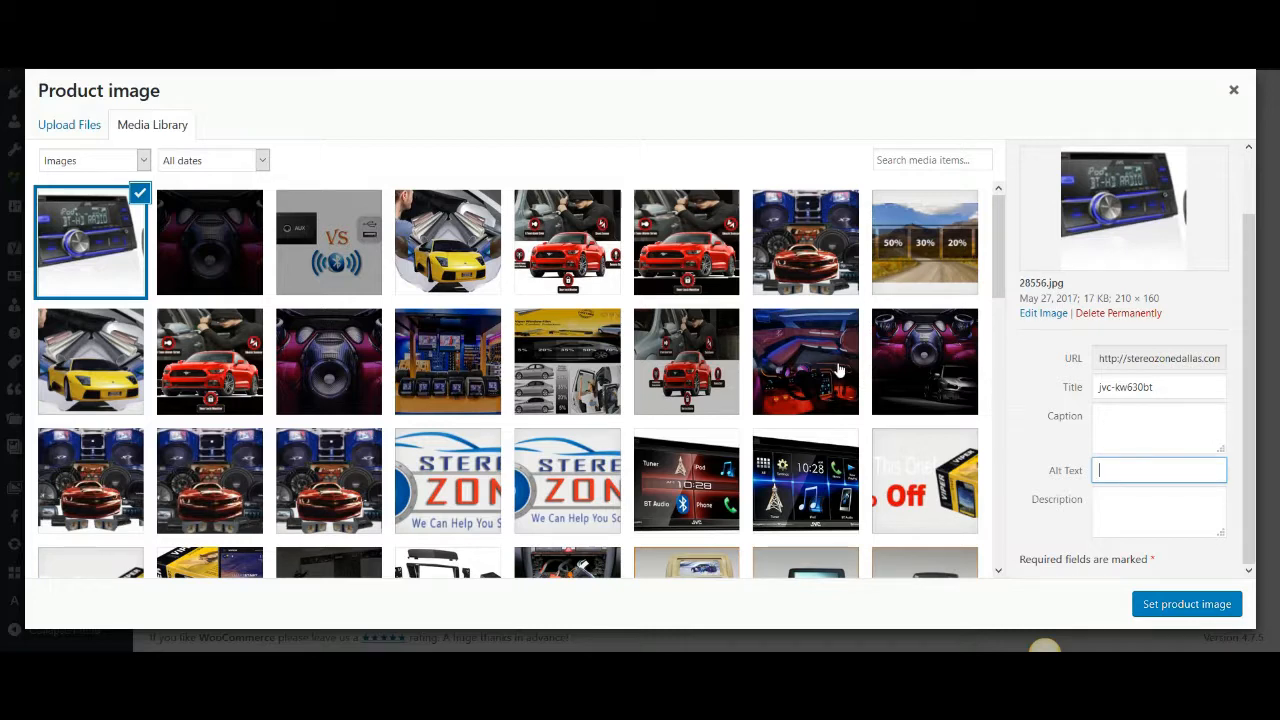
{"action": "left_click", "coordinate": [1160, 604]}
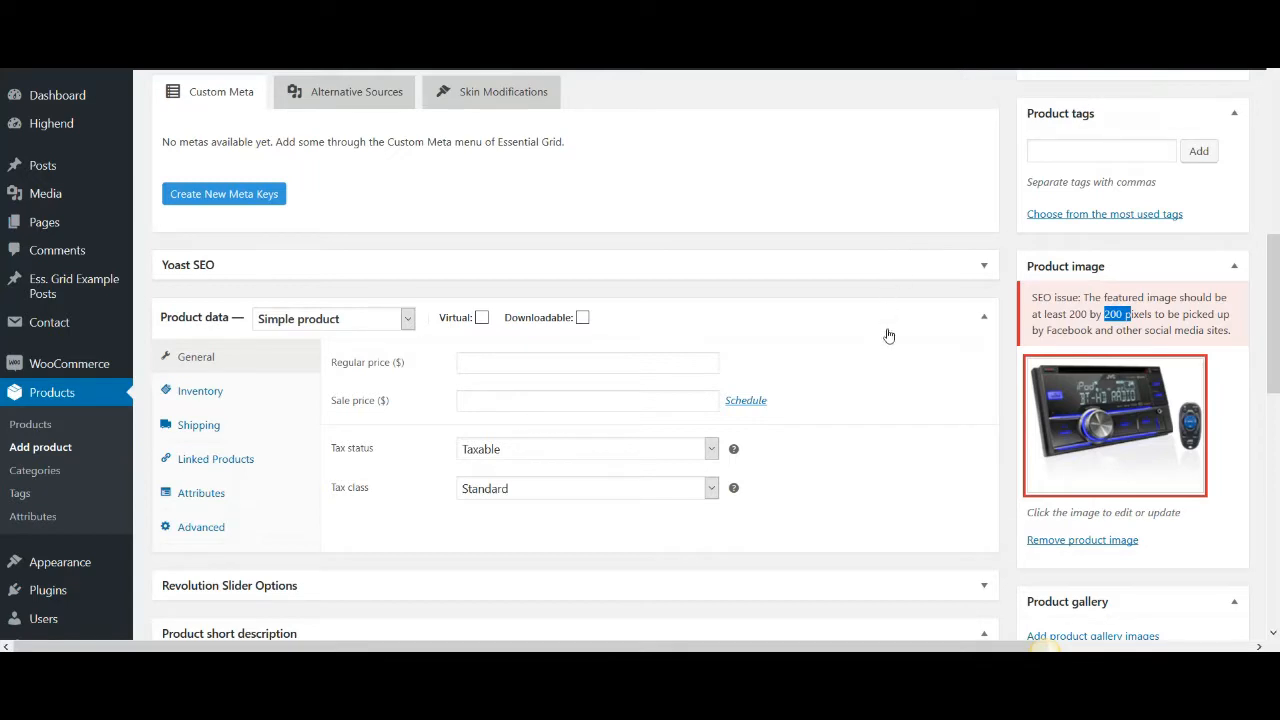
Start adding product gallery images by opening the file picker for new uploads.
{"action": "scroll", "coordinate": [951, 371], "scroll_direction": "down", "scroll_amount": 2}
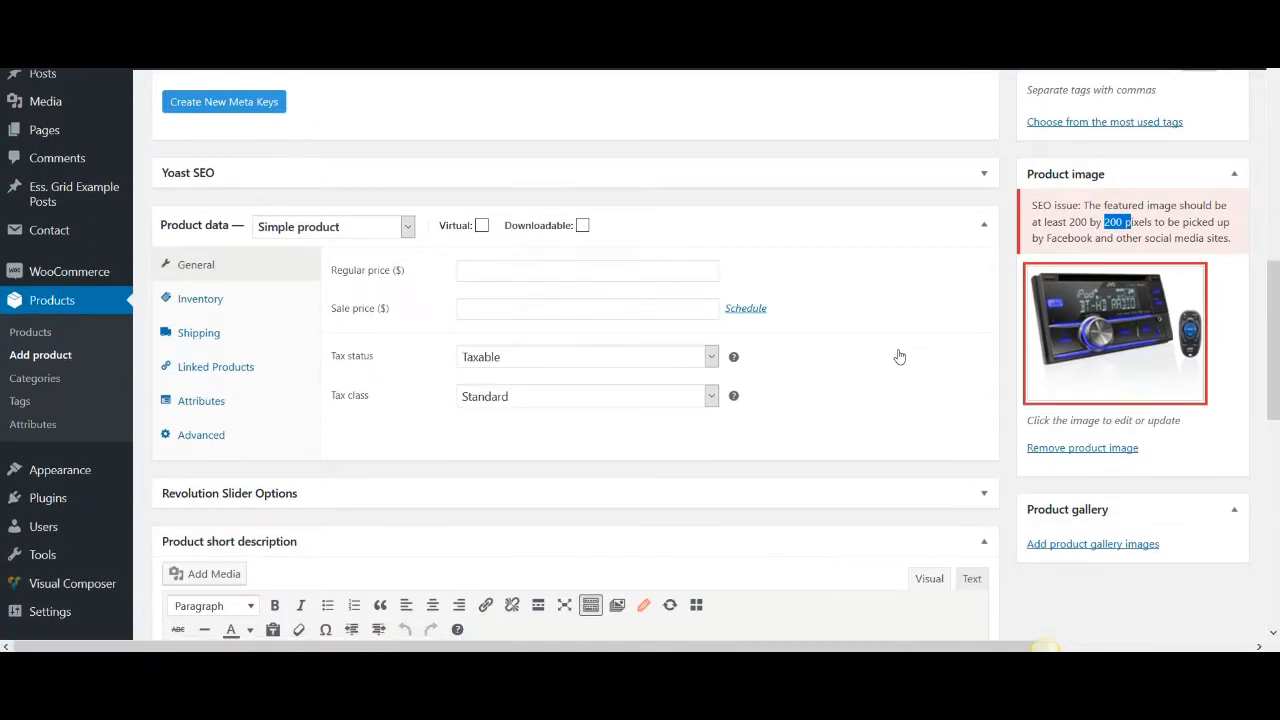
{"action": "scroll", "coordinate": [963, 365], "scroll_direction": "down", "scroll_amount": 4}
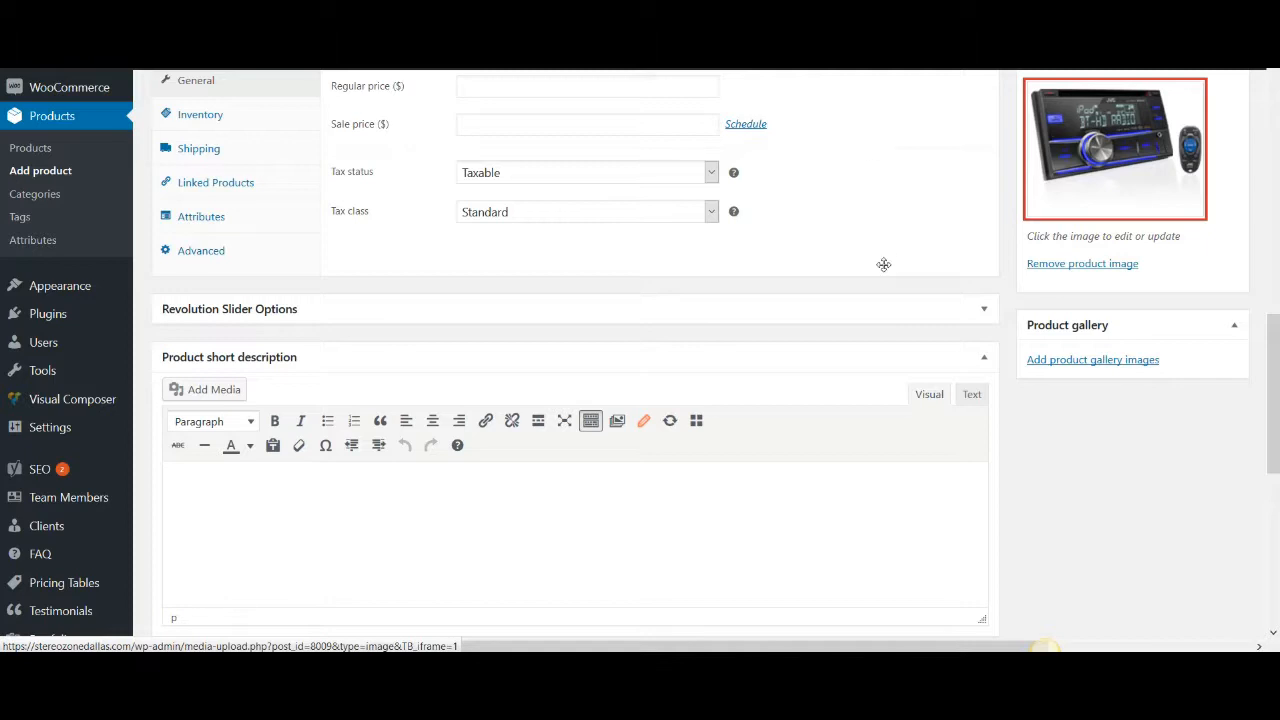
{"action": "left_click", "coordinate": [1075, 361]}
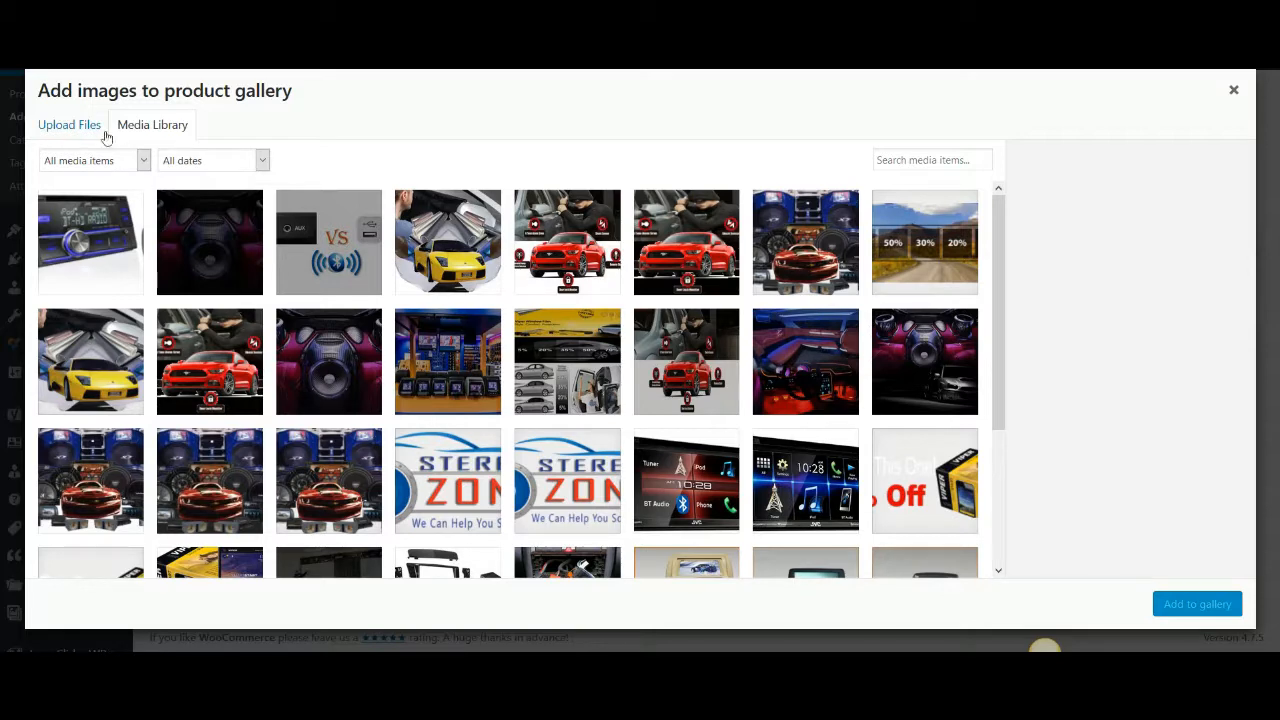
{"action": "left_click", "coordinate": [62, 124]}
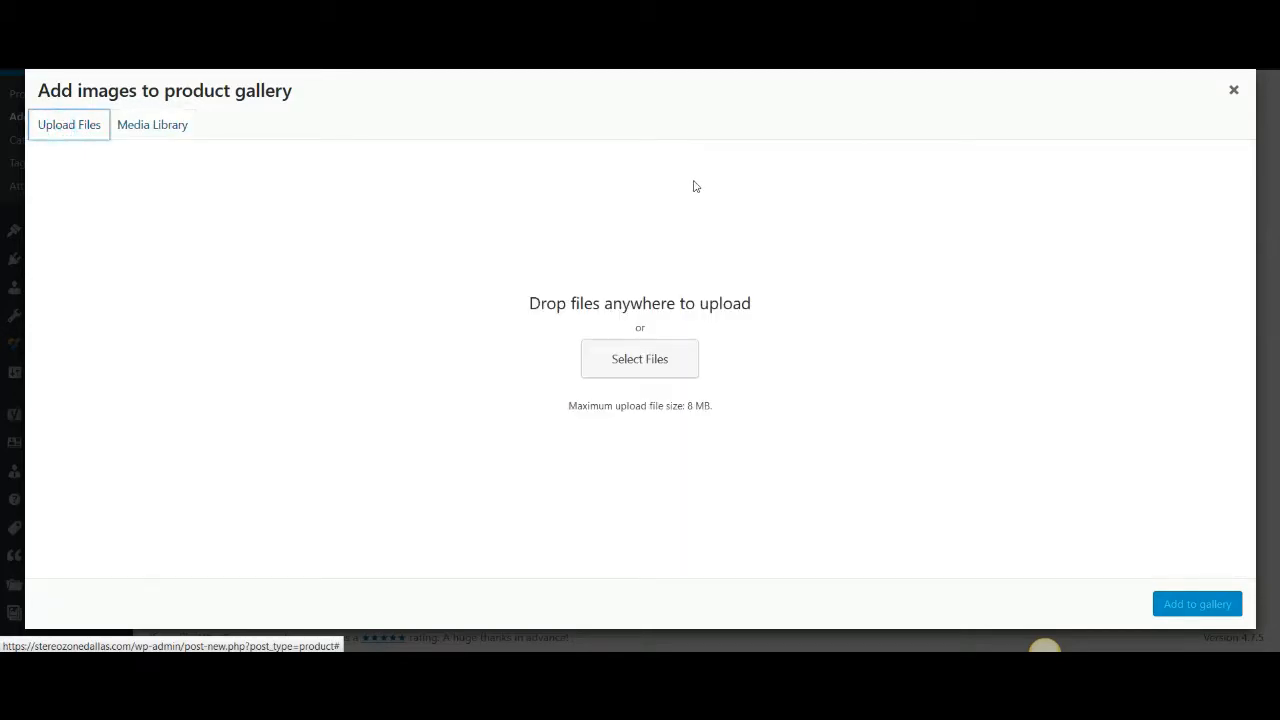
{"action": "left_click", "coordinate": [658, 360]}
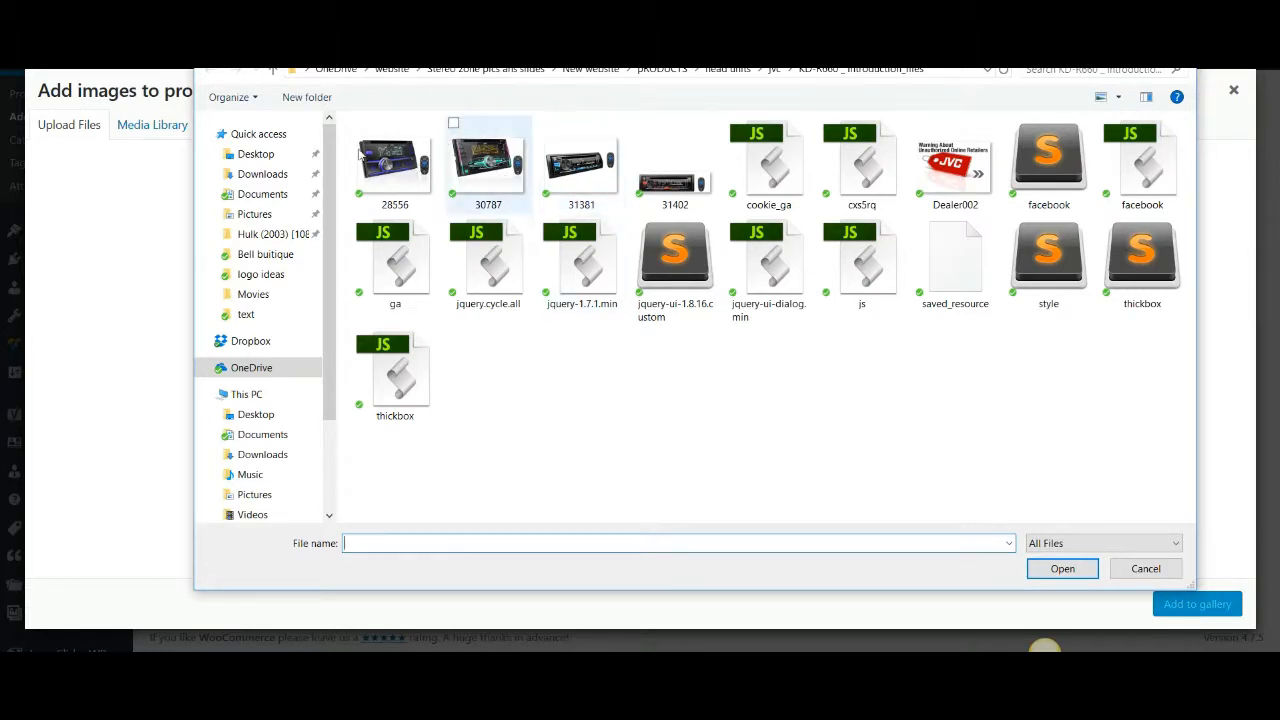
Upload images 30787, 31381 and 31402, and add only 31381 and 31402 to the product gallery.
{"action": "left_click", "coordinate": [488, 160]}
{"action": "left_click", "coordinate": [547, 123]}
{"action": "left_click", "coordinate": [640, 123]}
{"action": "key", "text": "Return"}
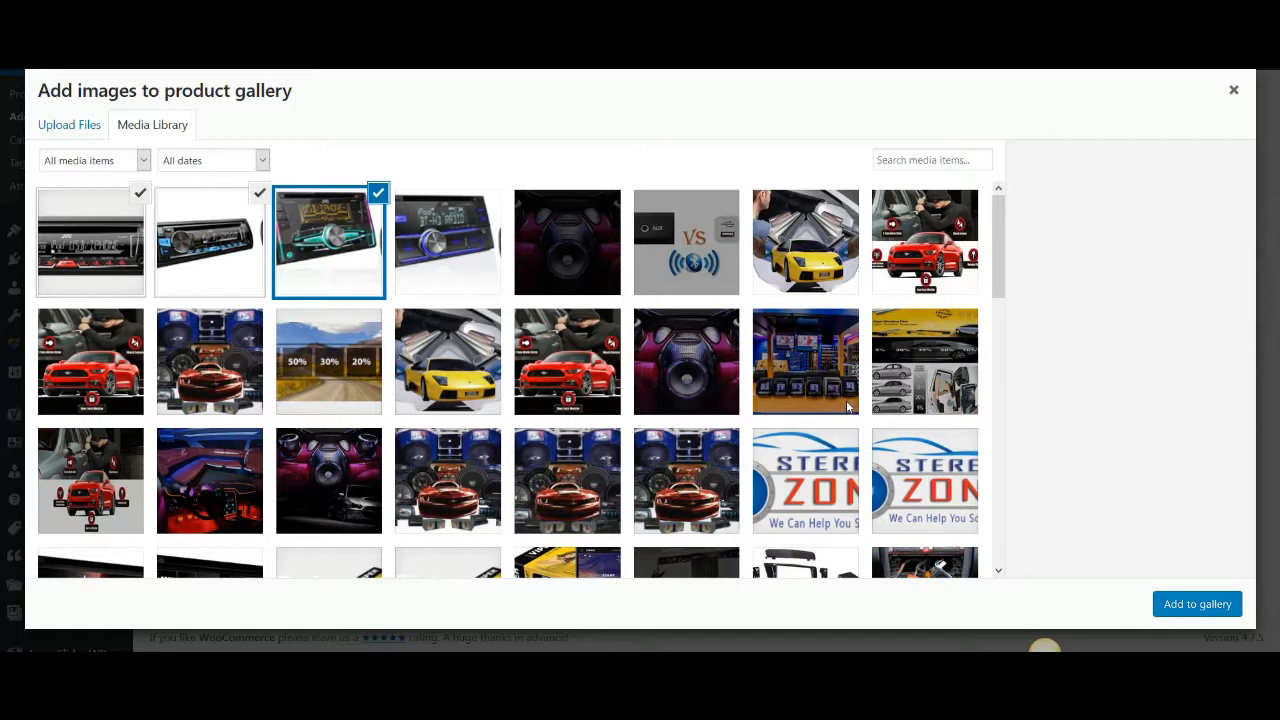
{"action": "left_click", "coordinate": [277, 204]}
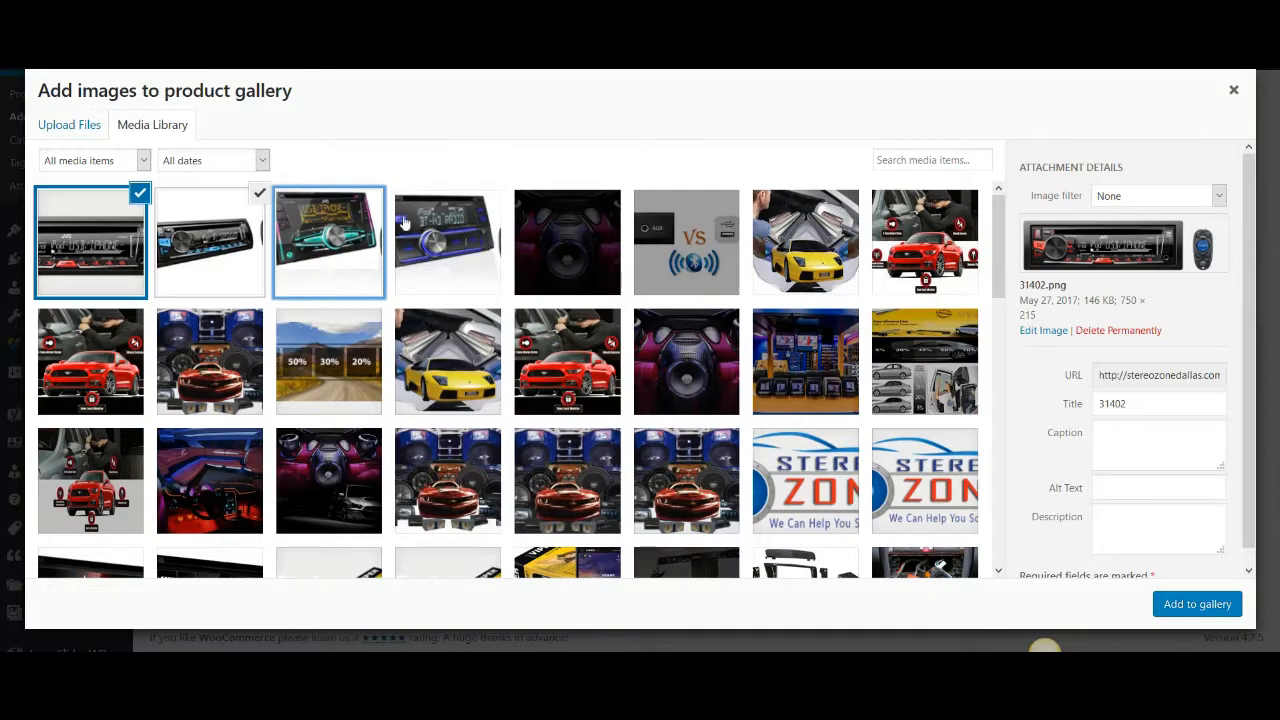
{"action": "left_click", "coordinate": [1188, 609]}
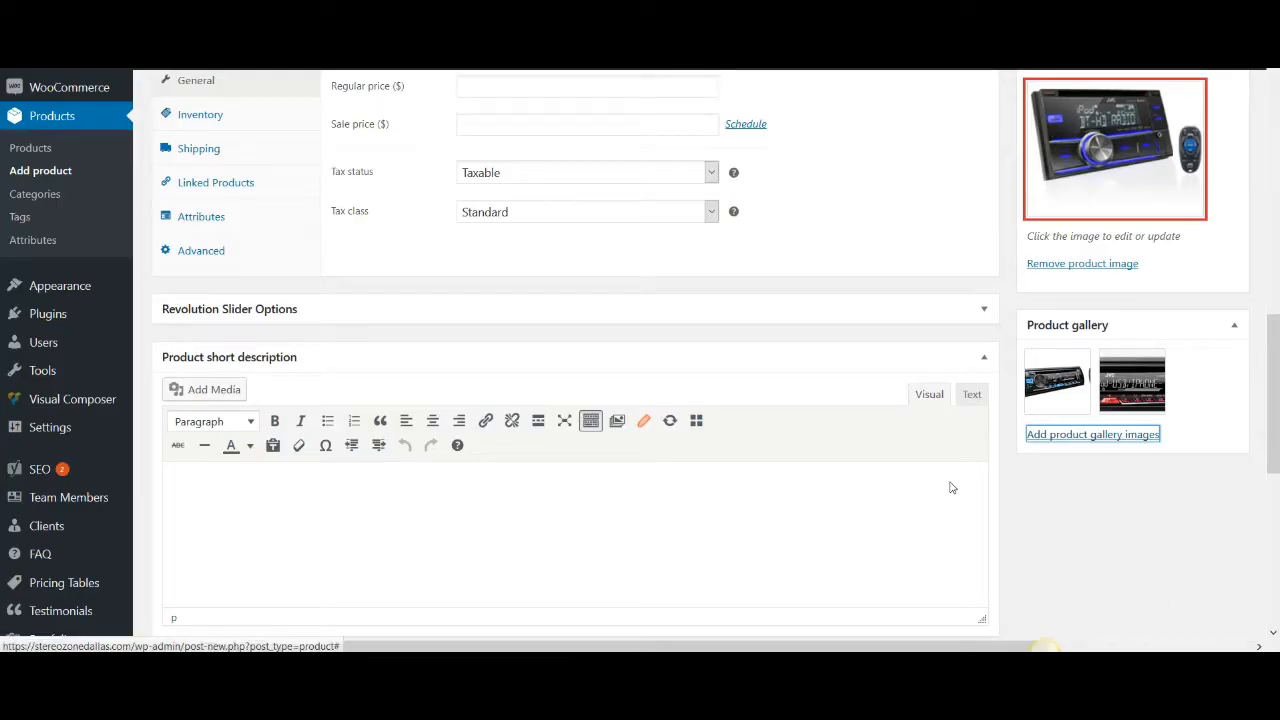
Write "The jvs stereo is amazing because" as the product short description, applying the suggested spelling "because".
{"action": "scroll", "coordinate": [494, 394], "scroll_direction": "down", "scroll_amount": 3}
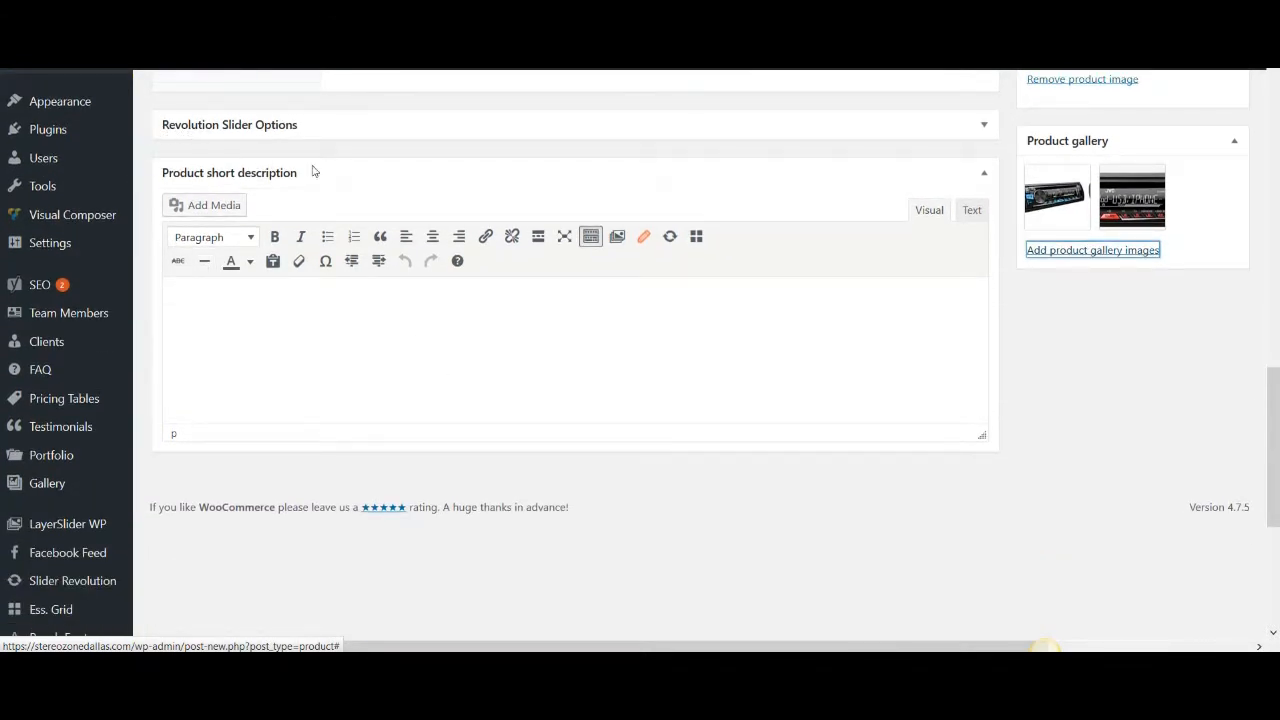
{"action": "left_click", "coordinate": [315, 323]}
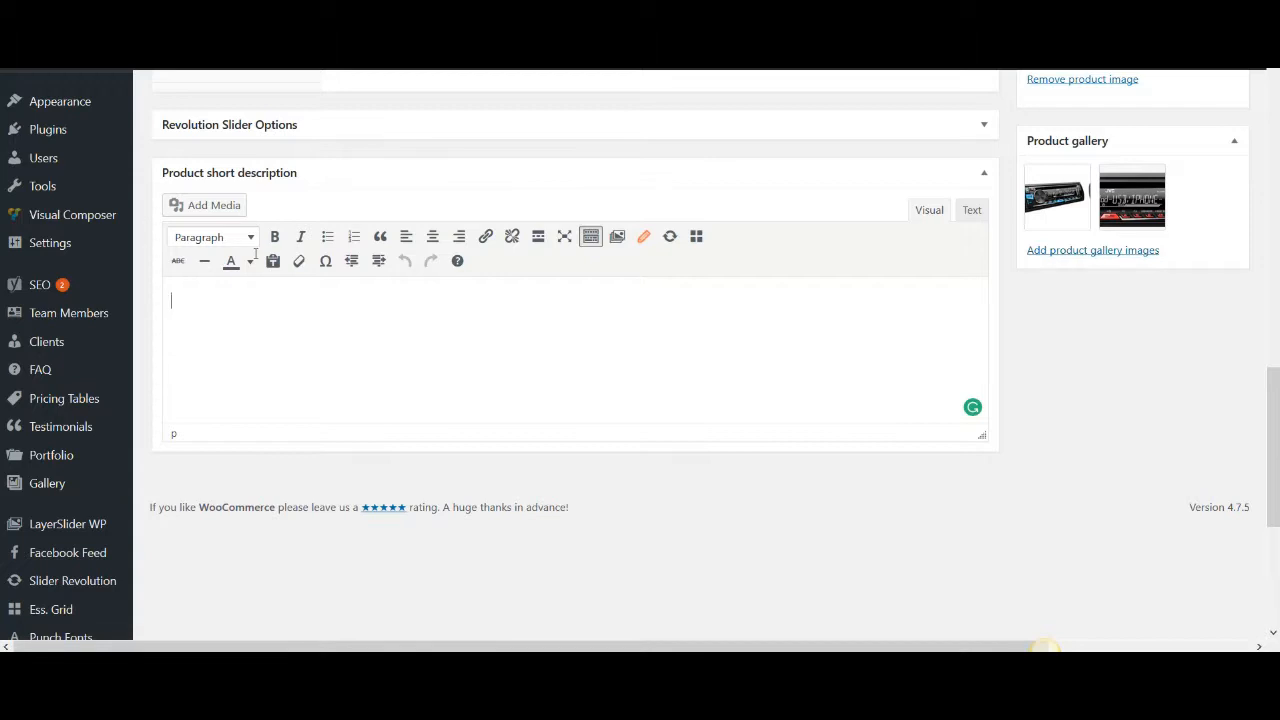
{"action": "type", "text": "The jvs ster"}
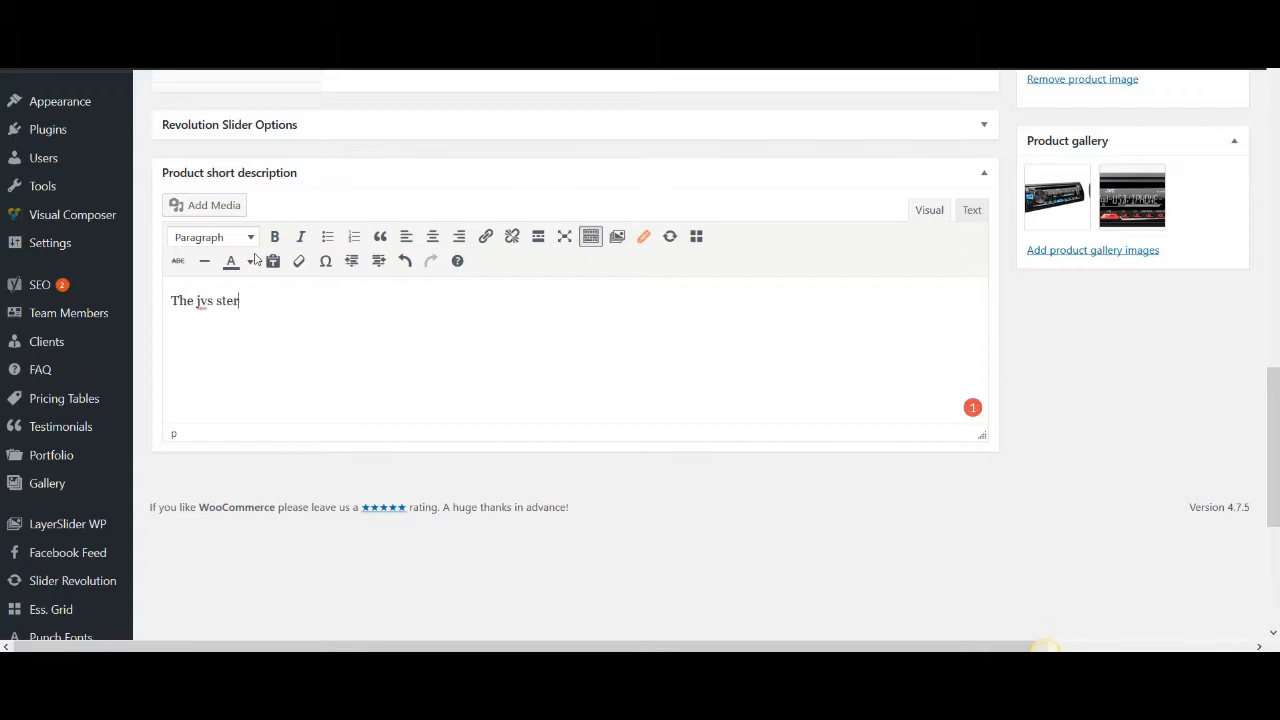
{"action": "type", "text": "eo is amazing becuse"}
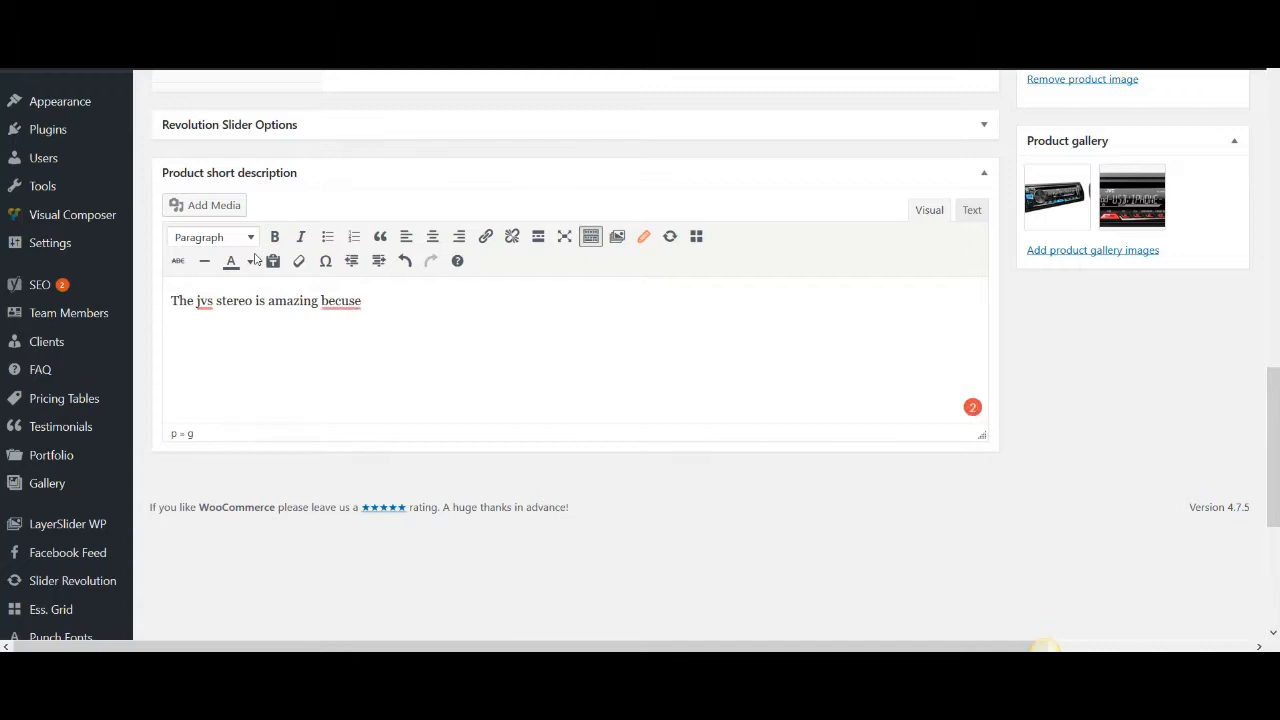
{"action": "mouse_move", "coordinate": [340, 300]}
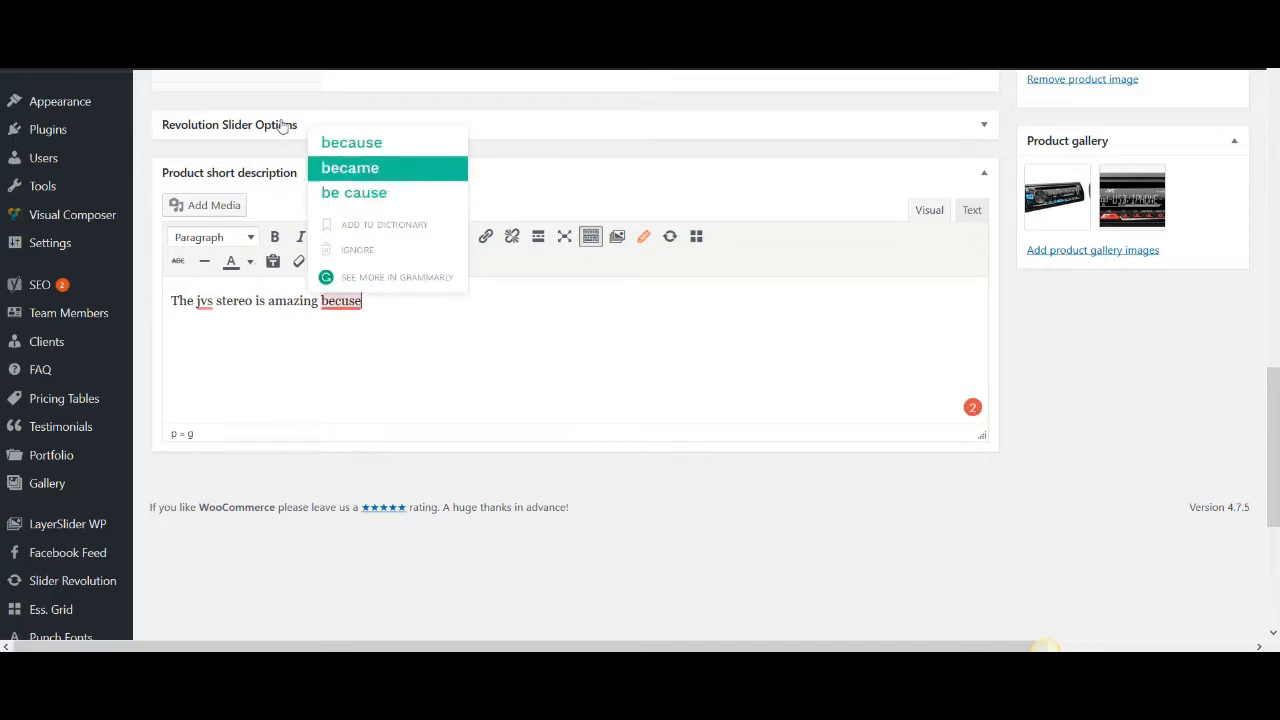
{"action": "left_click", "coordinate": [350, 142]}
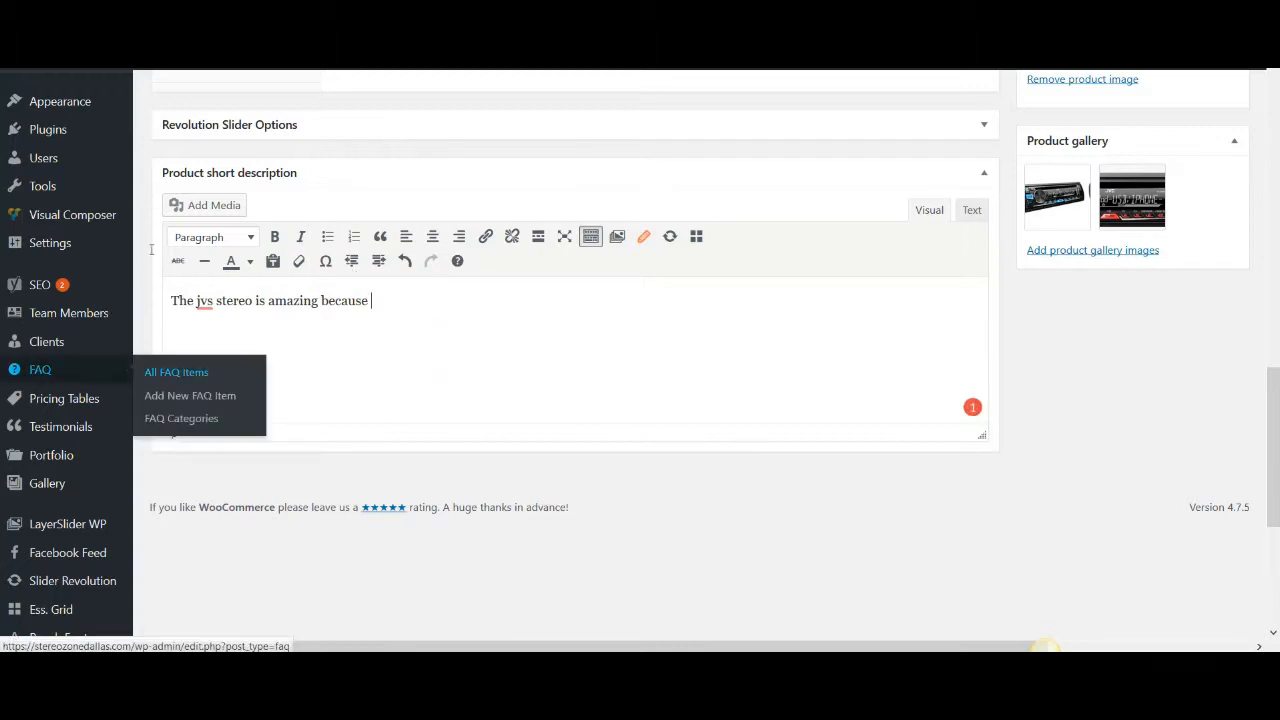
Correct the misspelled "jvs" to "JVC" in the product short description using the suggested spelling.
{"action": "mouse_move", "coordinate": [205, 302]}
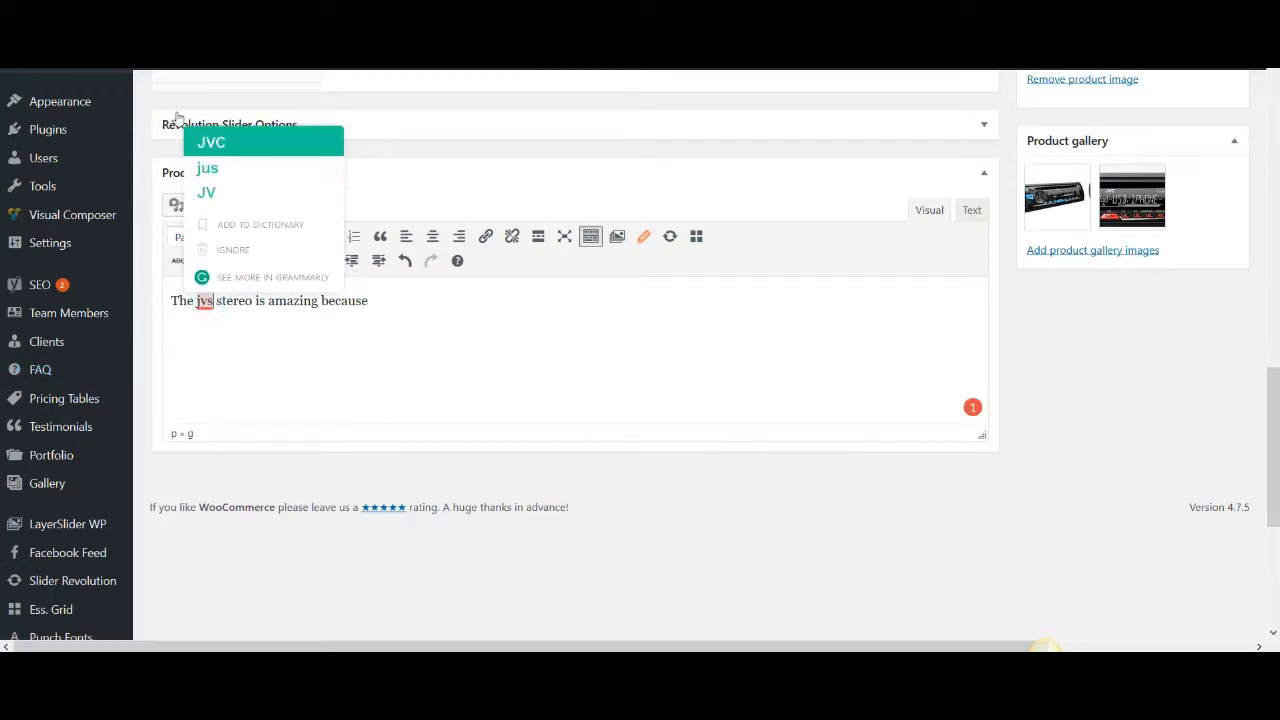
{"action": "left_click", "coordinate": [211, 142]}
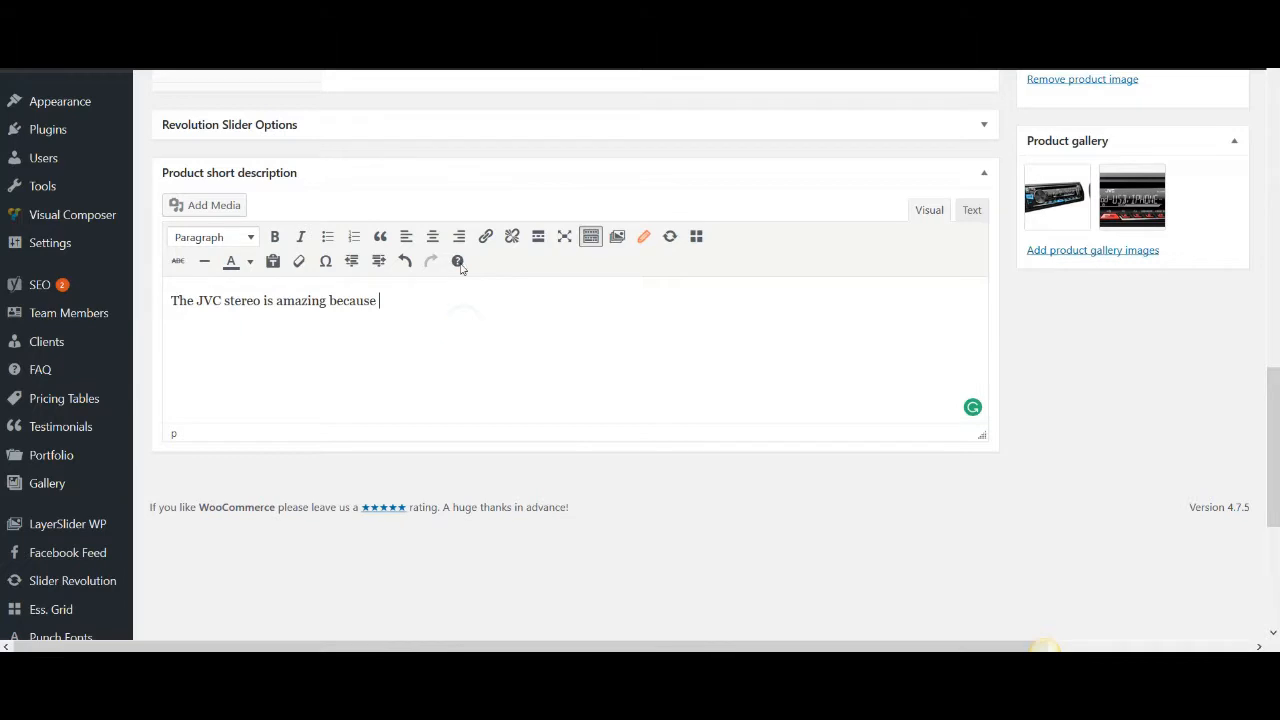
Set the product's regular price to 250 in the general product data.
{"action": "scroll", "coordinate": [606, 317], "scroll_direction": "up", "scroll_amount": 4}
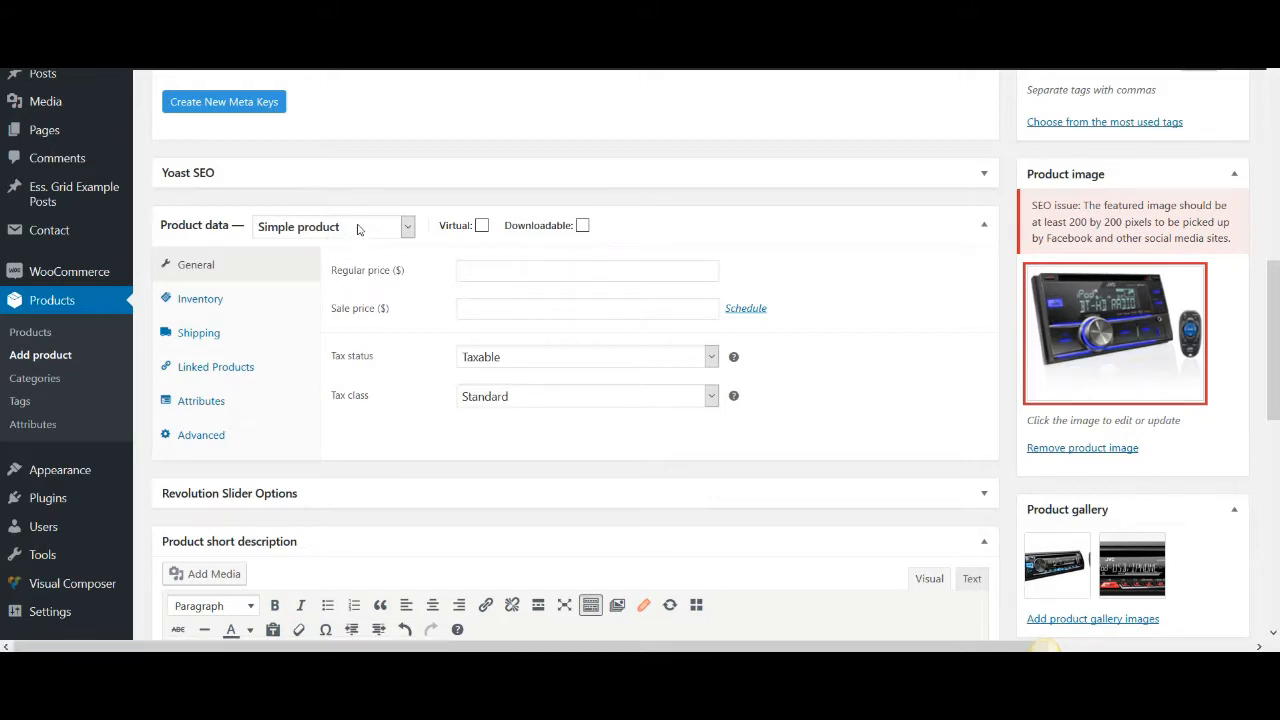
{"action": "left_click", "coordinate": [472, 272]}
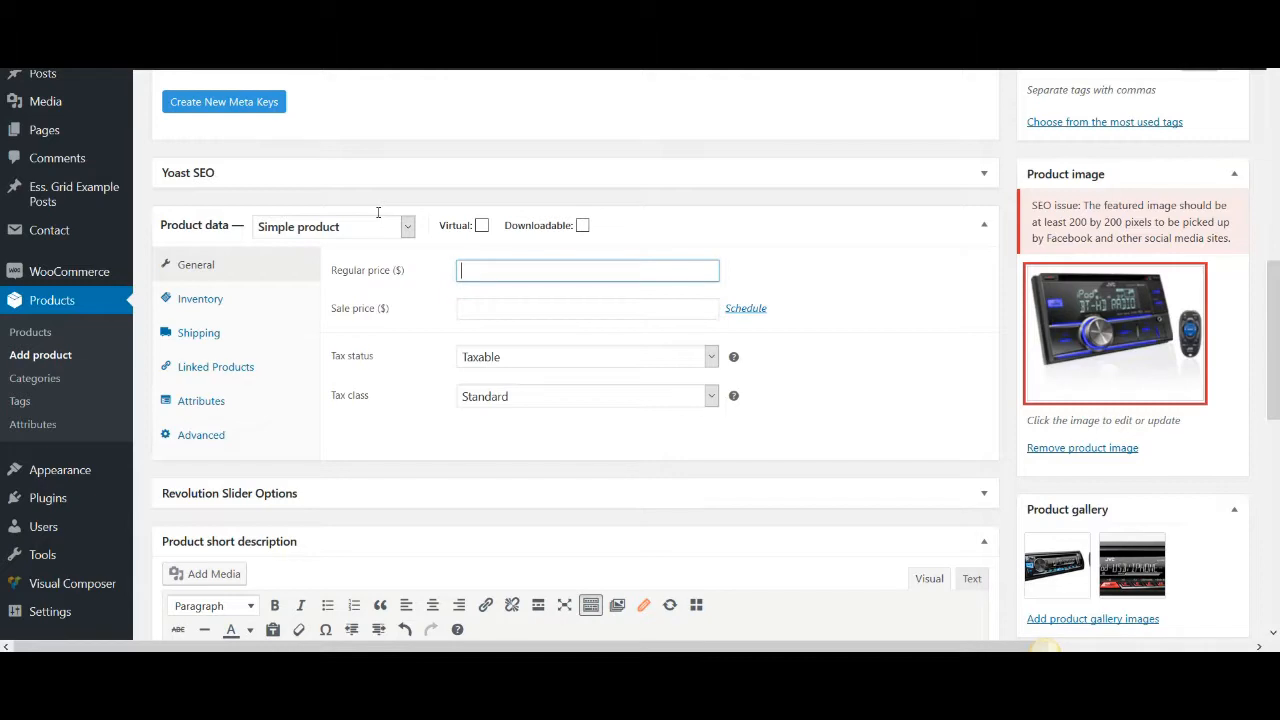
{"action": "type", "text": "250"}
{"action": "key", "text": "Tab"}
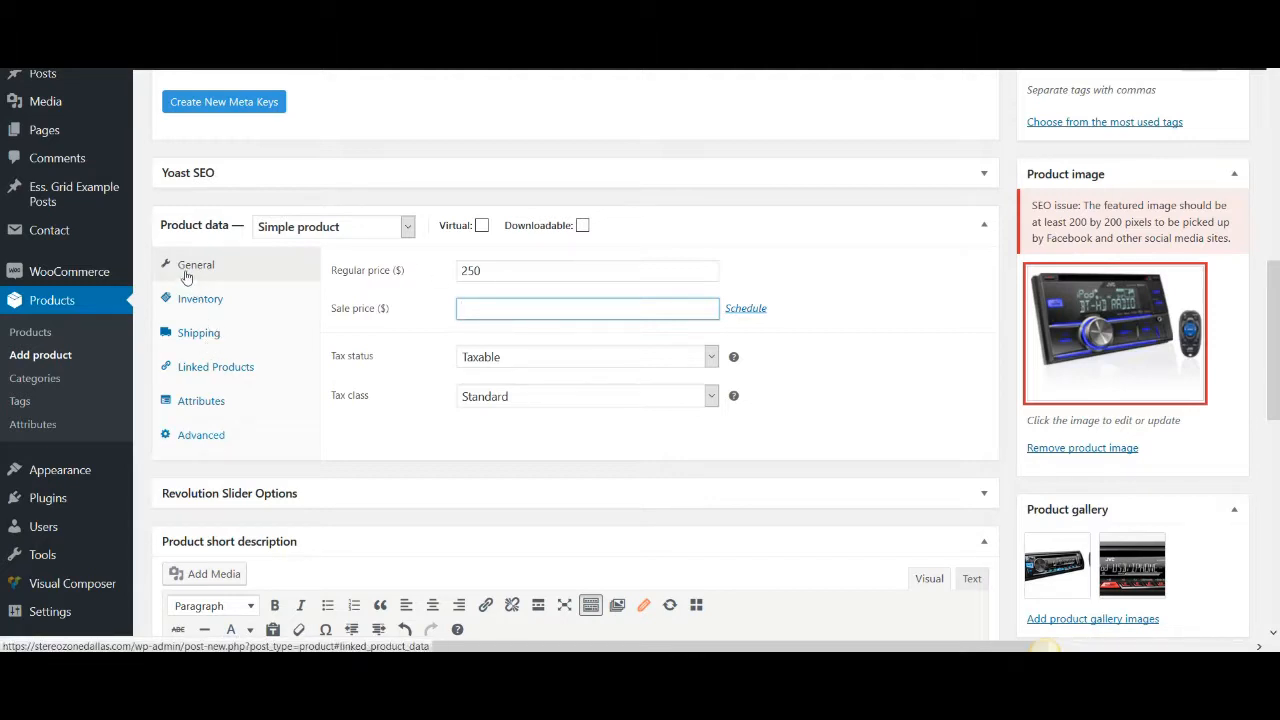
Assign the product to the existing JVC and Double Din product categories.
{"action": "scroll", "coordinate": [537, 305], "scroll_direction": "up", "scroll_amount": 5}
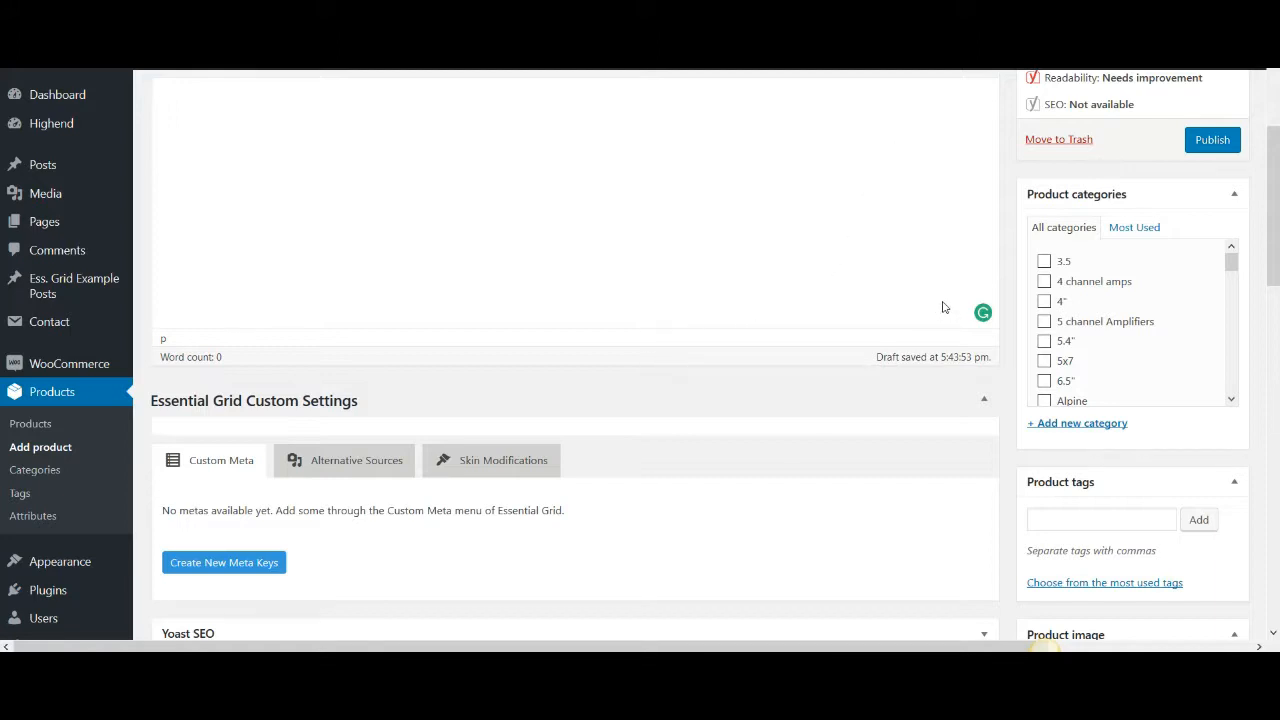
{"action": "scroll", "coordinate": [375, 203], "scroll_direction": "up", "scroll_amount": 3}
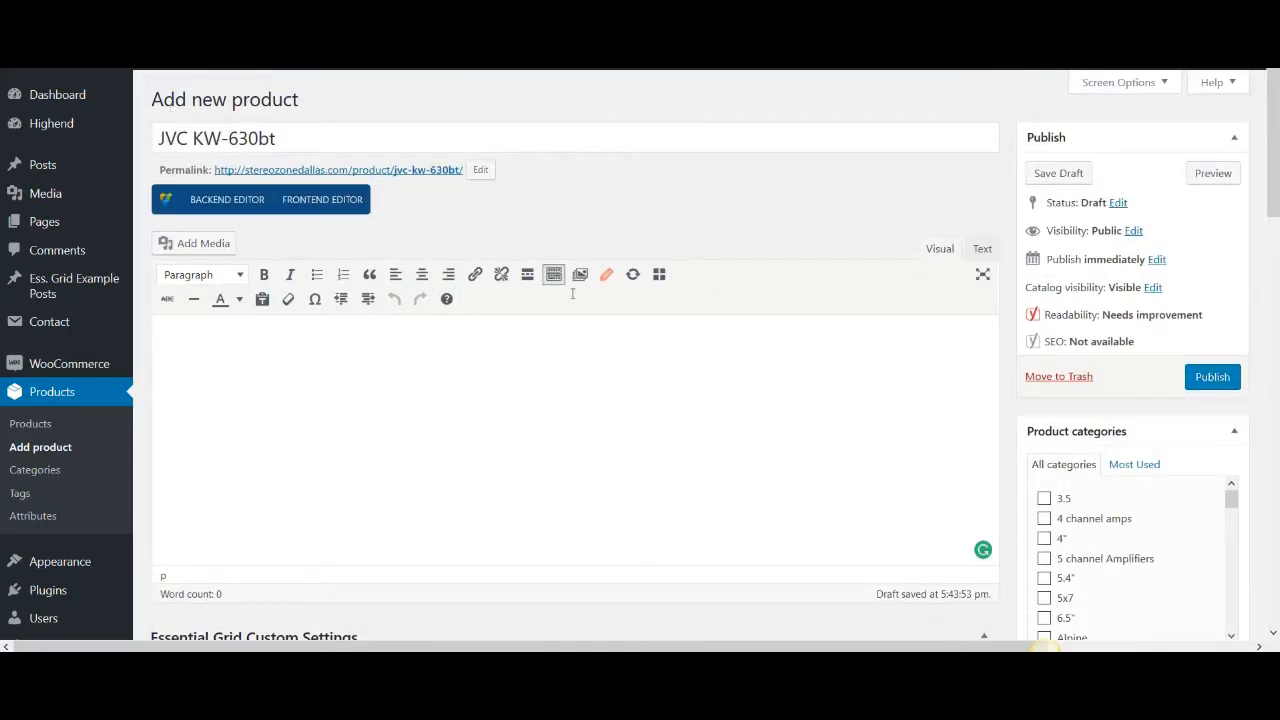
{"action": "scroll", "coordinate": [574, 311], "scroll_direction": "down", "scroll_amount": 5}
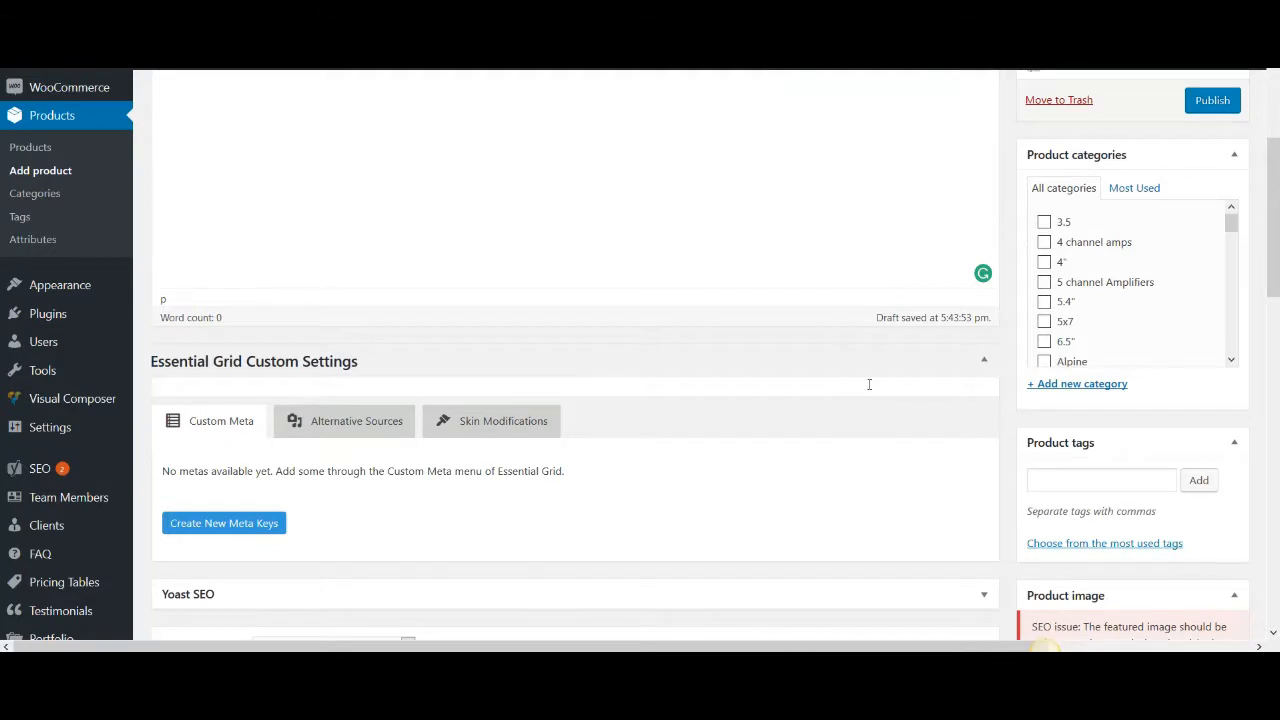
{"action": "scroll", "coordinate": [869, 384], "scroll_direction": "up", "scroll_amount": 1}
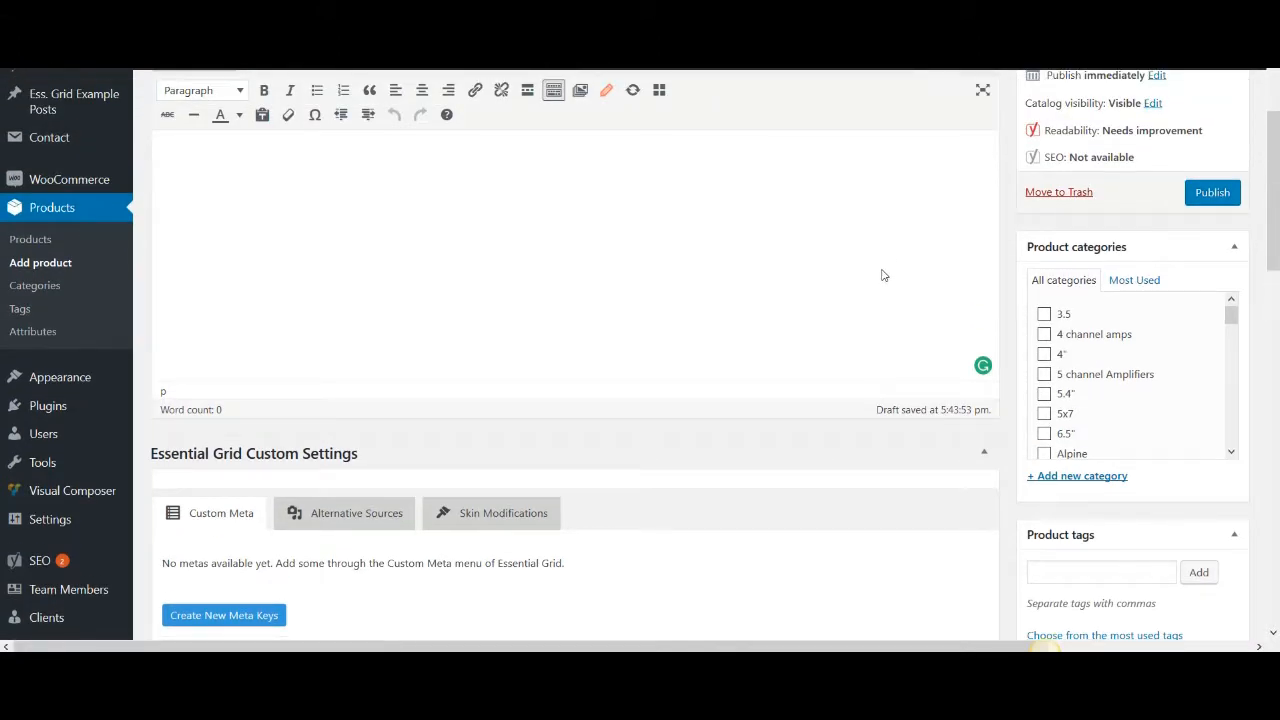
{"action": "scroll", "coordinate": [912, 274], "scroll_direction": "down", "scroll_amount": 2}
{"action": "scroll", "coordinate": [912, 274], "scroll_direction": "down", "scroll_amount": 5}
{"action": "scroll", "coordinate": [911, 274], "scroll_direction": "down", "scroll_amount": 1}
{"action": "scroll", "coordinate": [897, 289], "scroll_direction": "up", "scroll_amount": 4}
{"action": "left_click", "coordinate": [1044, 380]}
{"action": "scroll", "coordinate": [945, 331], "scroll_direction": "down", "scroll_amount": 3}
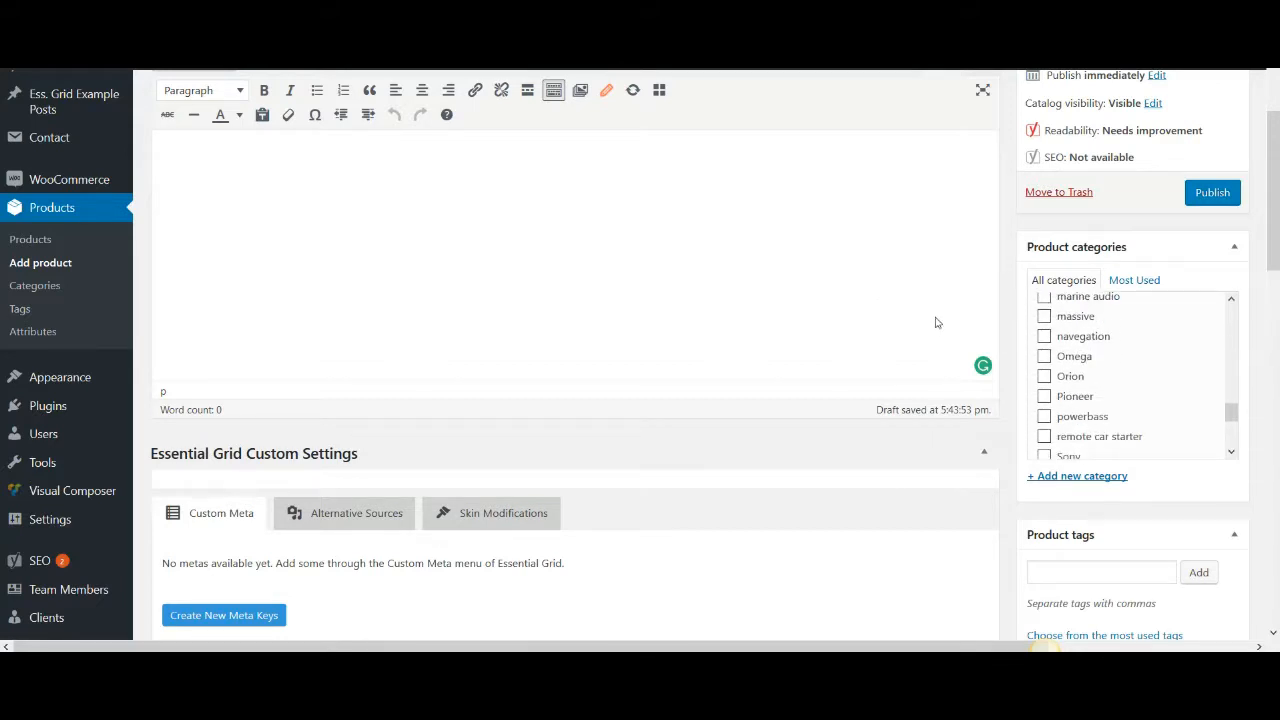
{"action": "scroll", "coordinate": [937, 323], "scroll_direction": "down", "scroll_amount": 2}
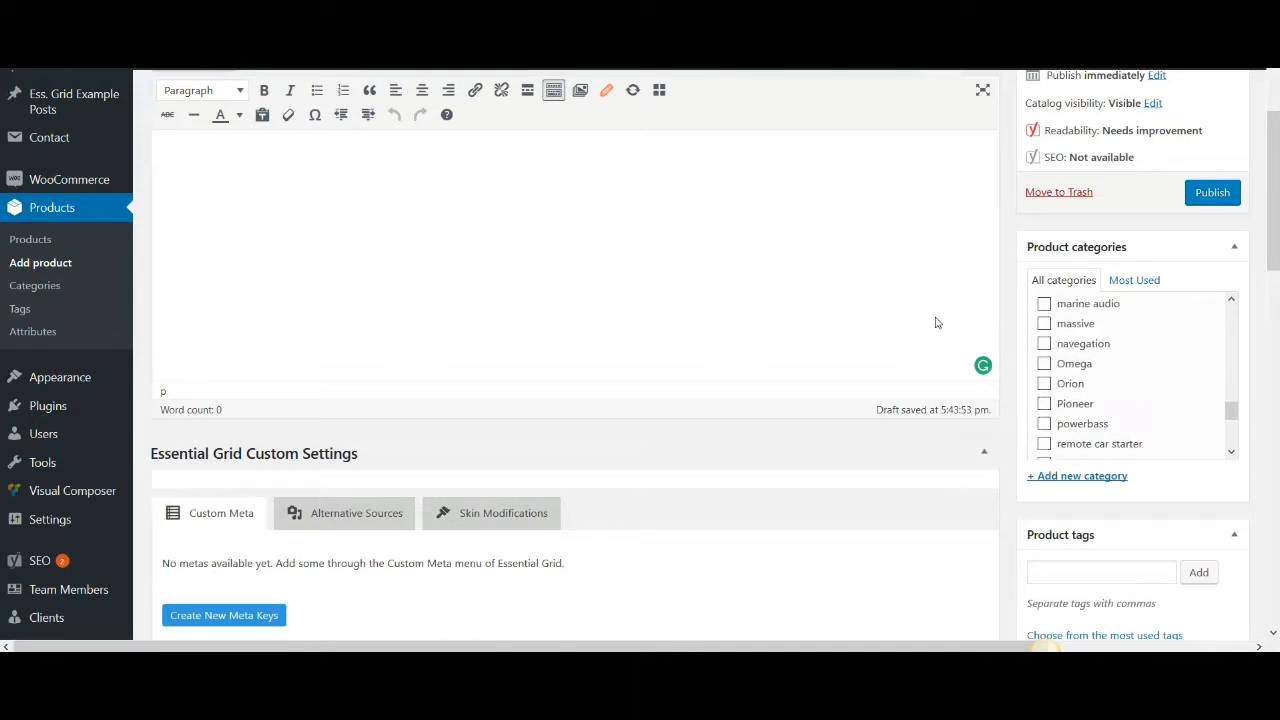
{"action": "scroll", "coordinate": [1170, 398], "scroll_direction": "up", "scroll_amount": 2}
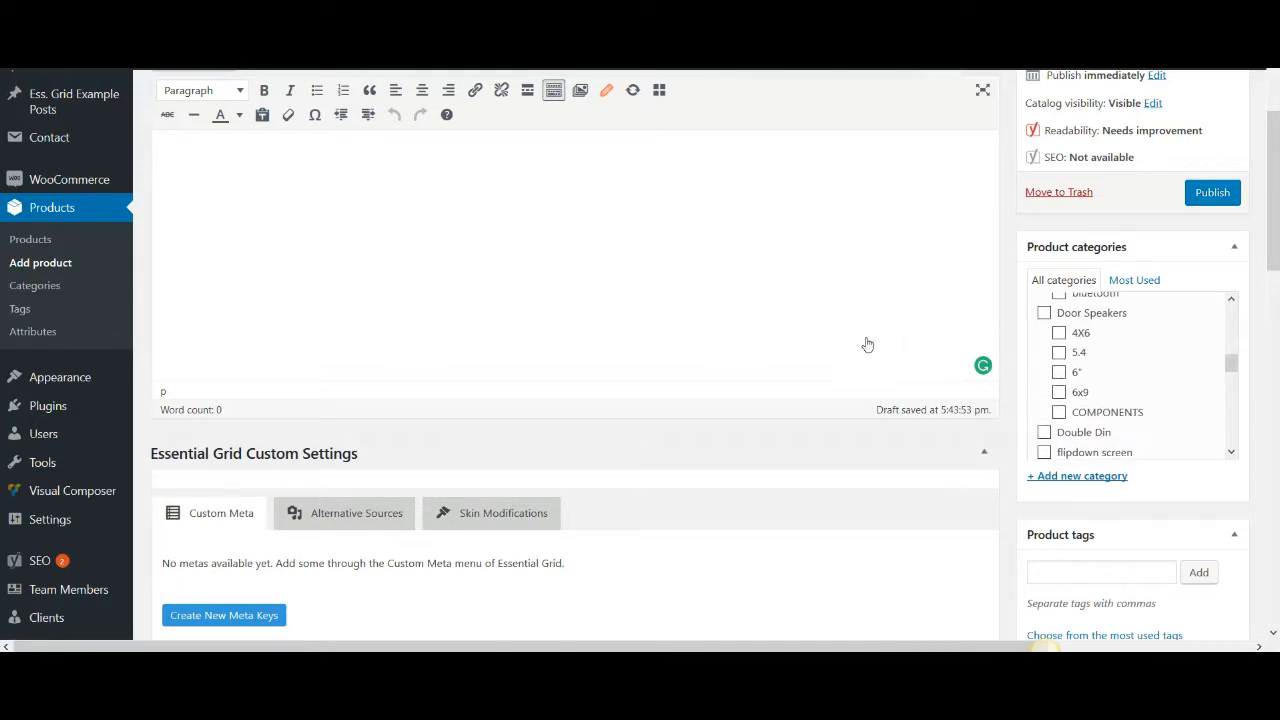
{"action": "left_click", "coordinate": [1044, 432]}
Look through the list of existing product categories for other ones that suit the product.
{"action": "key", "text": "Down"}
{"action": "key", "text": "Down"}
{"action": "key", "text": "Down"}
{"action": "key", "text": "Down"}
{"action": "key", "text": "Down"}
{"action": "key", "text": "Down"}
{"action": "key", "text": "Up"}
{"action": "key", "text": "Up"}
{"action": "key", "text": "Up"}
{"action": "key", "text": "Up"}
{"action": "key", "text": "Up"}
{"action": "key", "text": "Up"}
{"action": "key", "text": "Up"}
{"action": "key", "text": "Up"}
{"action": "key", "text": "Up"}
{"action": "key", "text": "Up"}
{"action": "key", "text": "Up"}
{"action": "scroll", "coordinate": [957, 315], "scroll_direction": "up", "scroll_amount": 4}
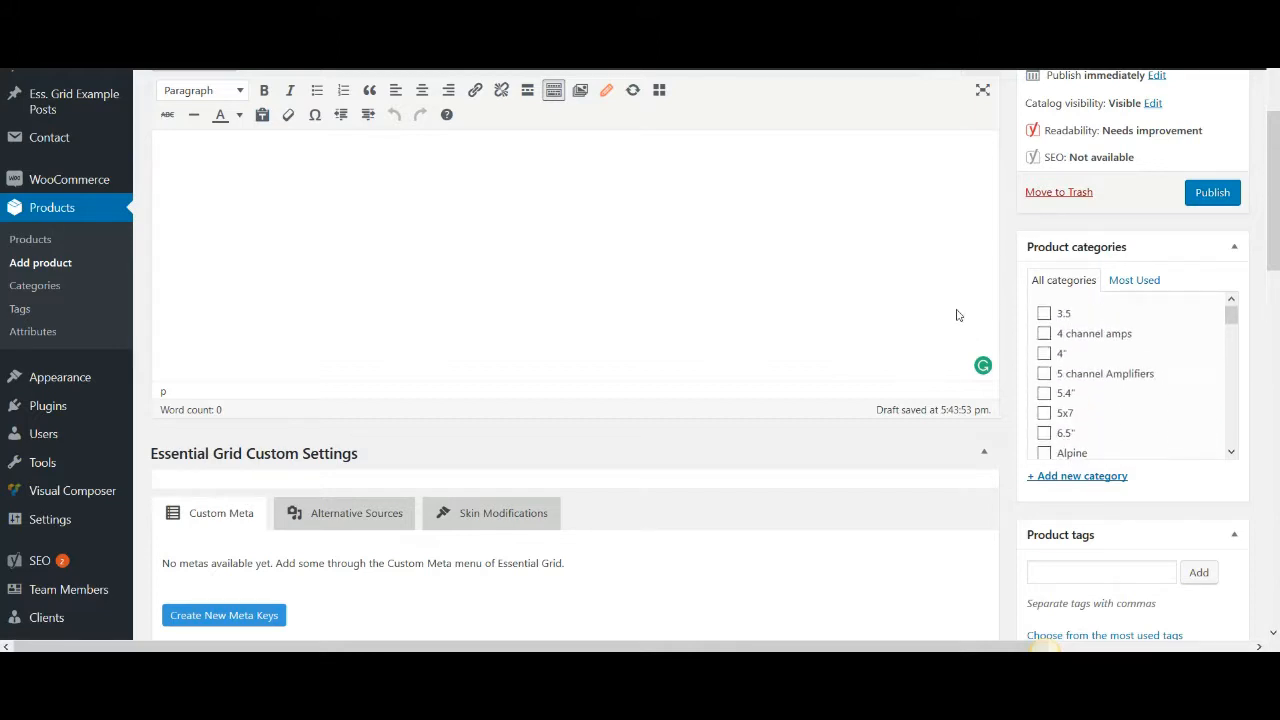
{"action": "scroll", "coordinate": [957, 315], "scroll_direction": "down", "scroll_amount": 2}
{"action": "scroll", "coordinate": [887, 437], "scroll_direction": "down", "scroll_amount": 1}
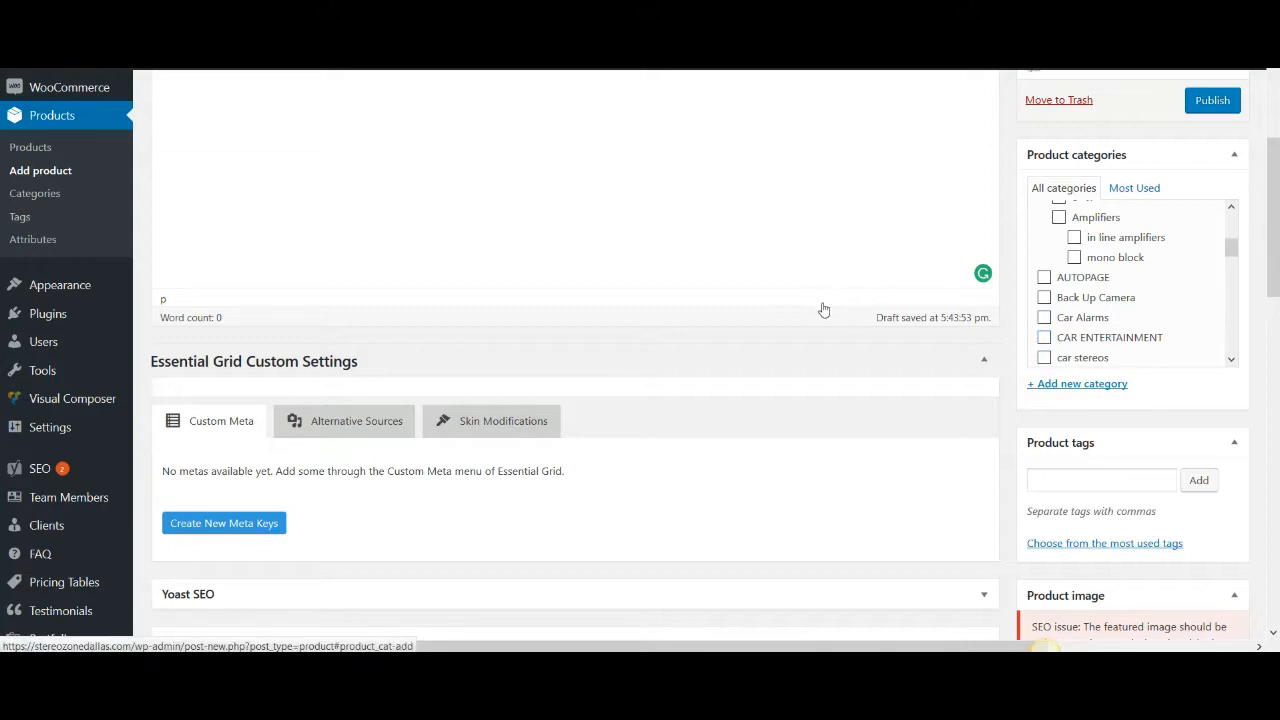
Add a product category named "new category" under the parent category CAR ENTERTAINMENT.
{"action": "left_click", "coordinate": [1034, 384]}
{"action": "left_click", "coordinate": [1049, 419]}
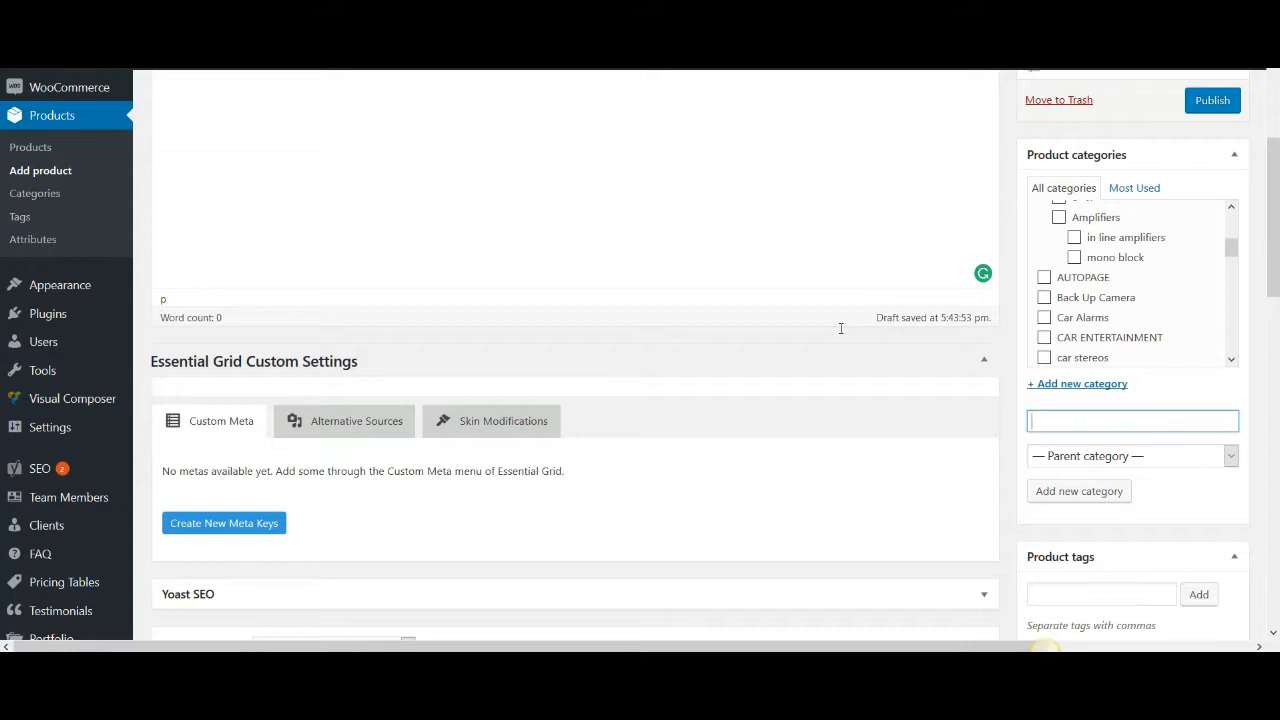
{"action": "type", "text": "new category"}
{"action": "scroll", "coordinate": [868, 204], "scroll_direction": "up", "scroll_amount": 1}
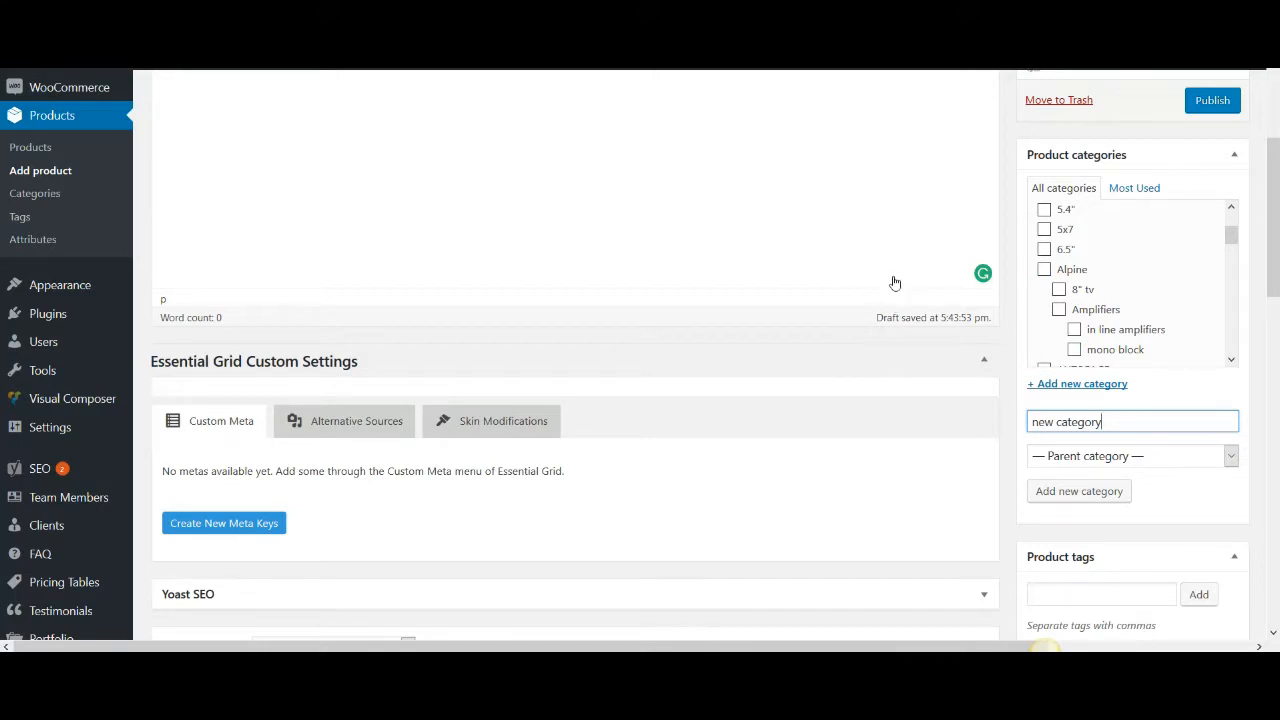
{"action": "scroll", "coordinate": [896, 237], "scroll_direction": "up", "scroll_amount": 1}
{"action": "scroll", "coordinate": [895, 238], "scroll_direction": "down", "scroll_amount": 3}
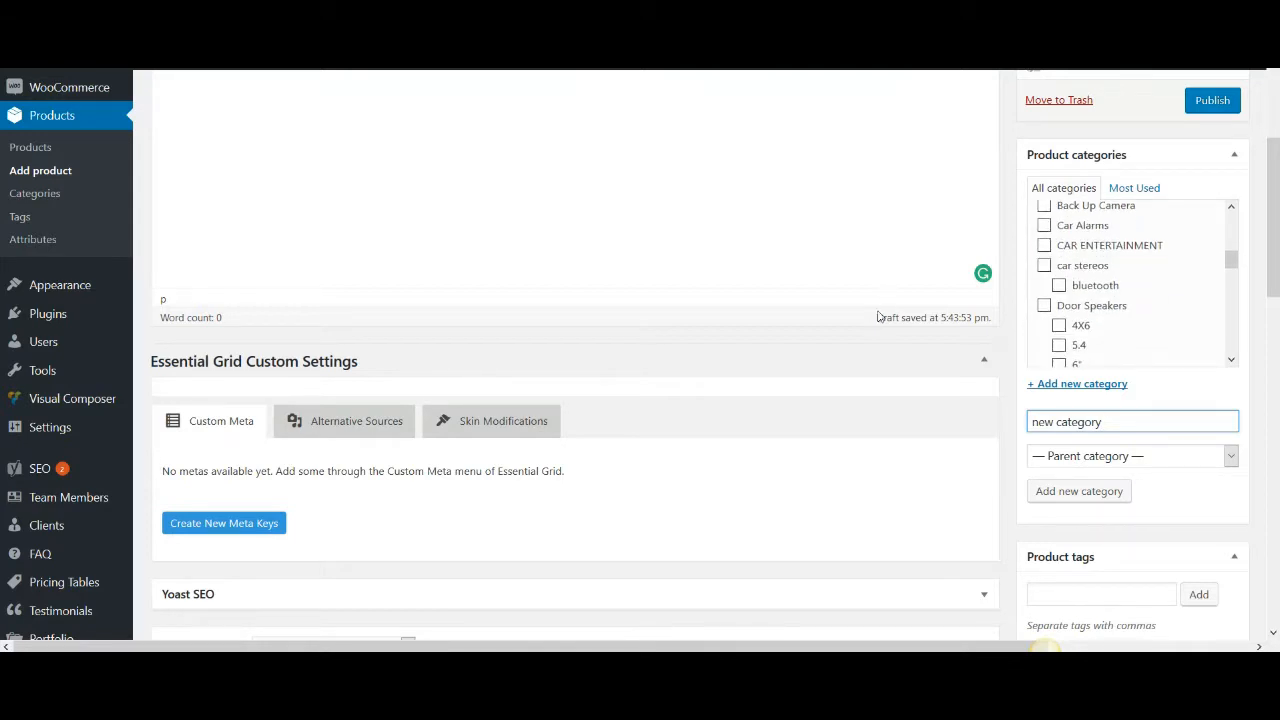
{"action": "left_click", "coordinate": [1189, 457]}
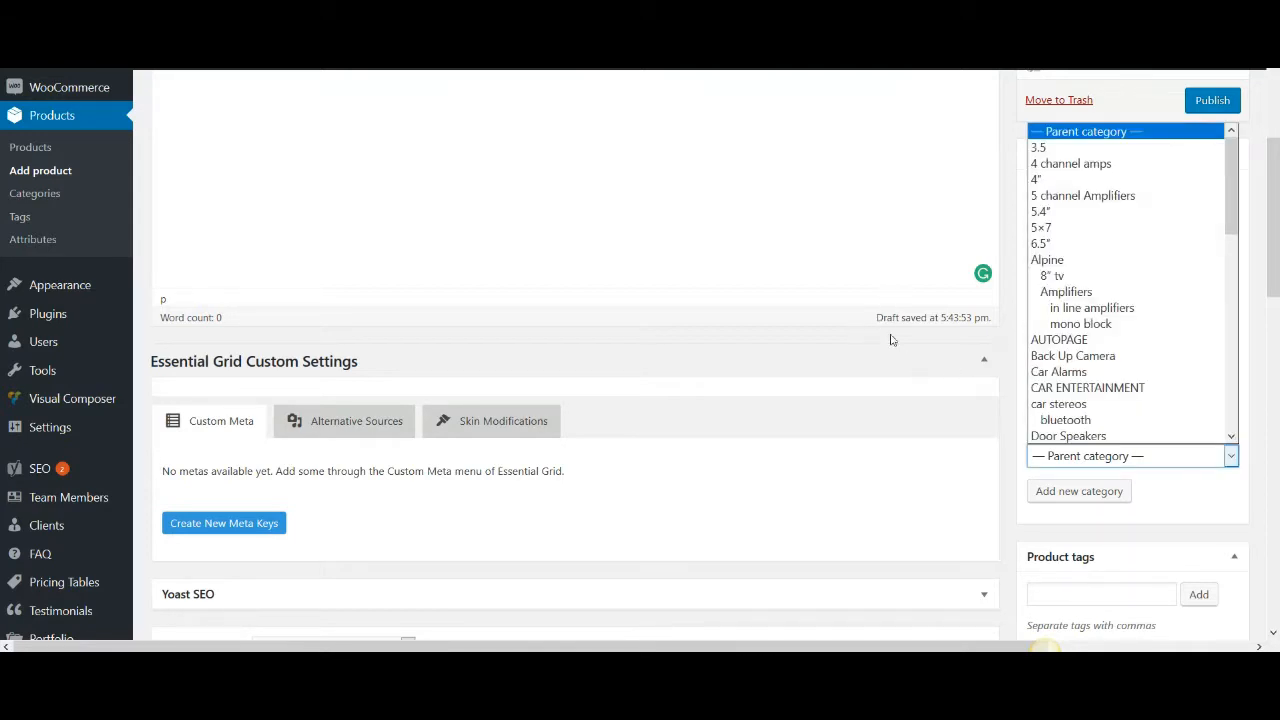
{"action": "key", "text": "Up"}
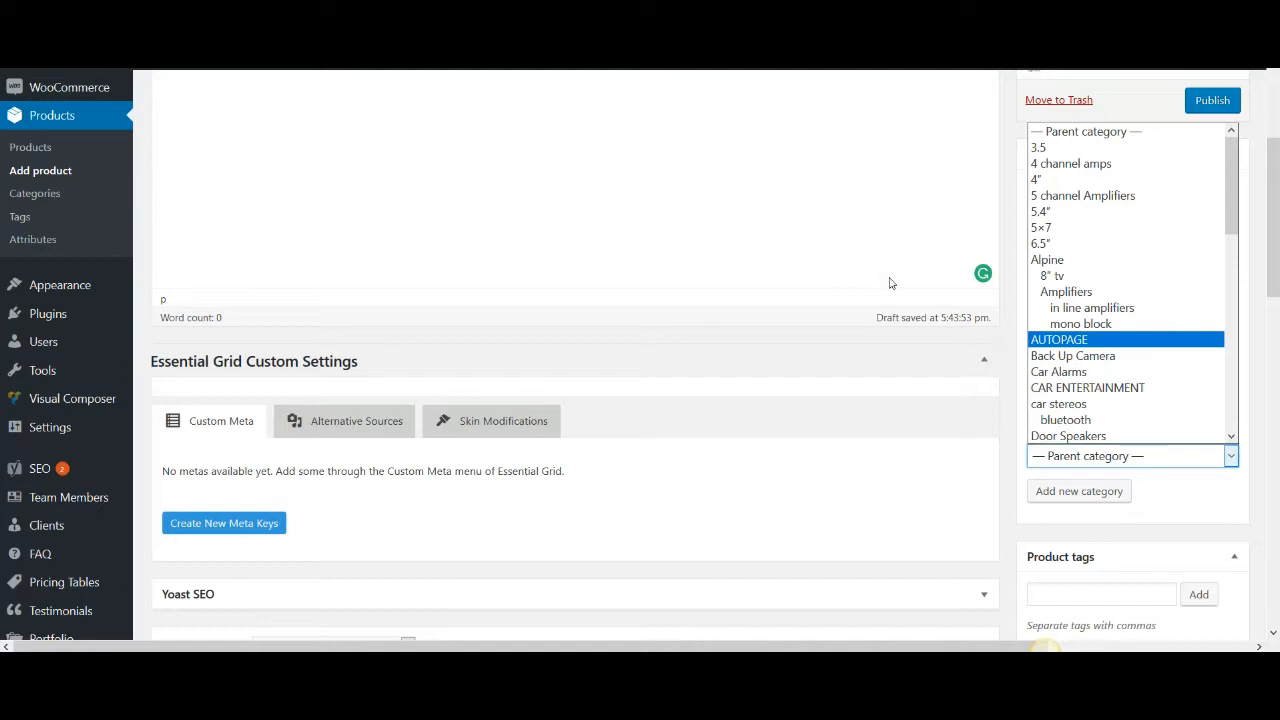
{"action": "key", "text": "Down"}
{"action": "key", "text": "Down"}
{"action": "key", "text": "Down"}
{"action": "key", "text": "Return"}
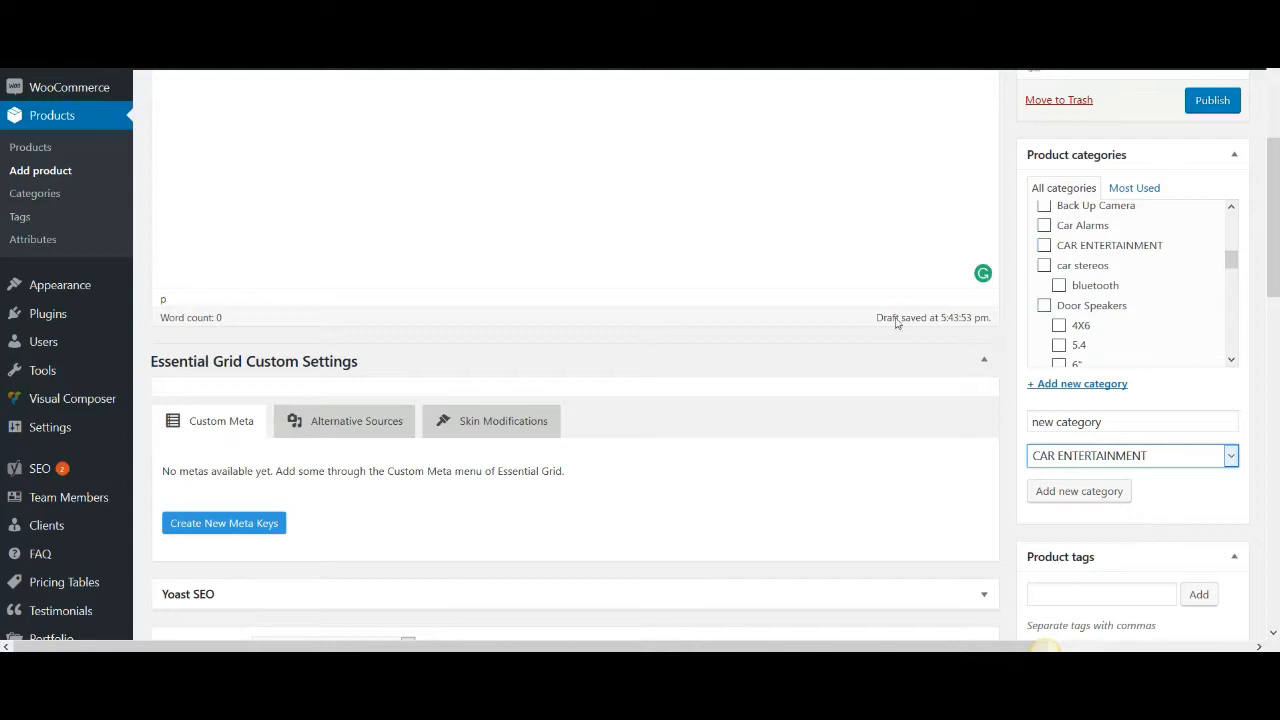
{"action": "key", "text": "Return"}
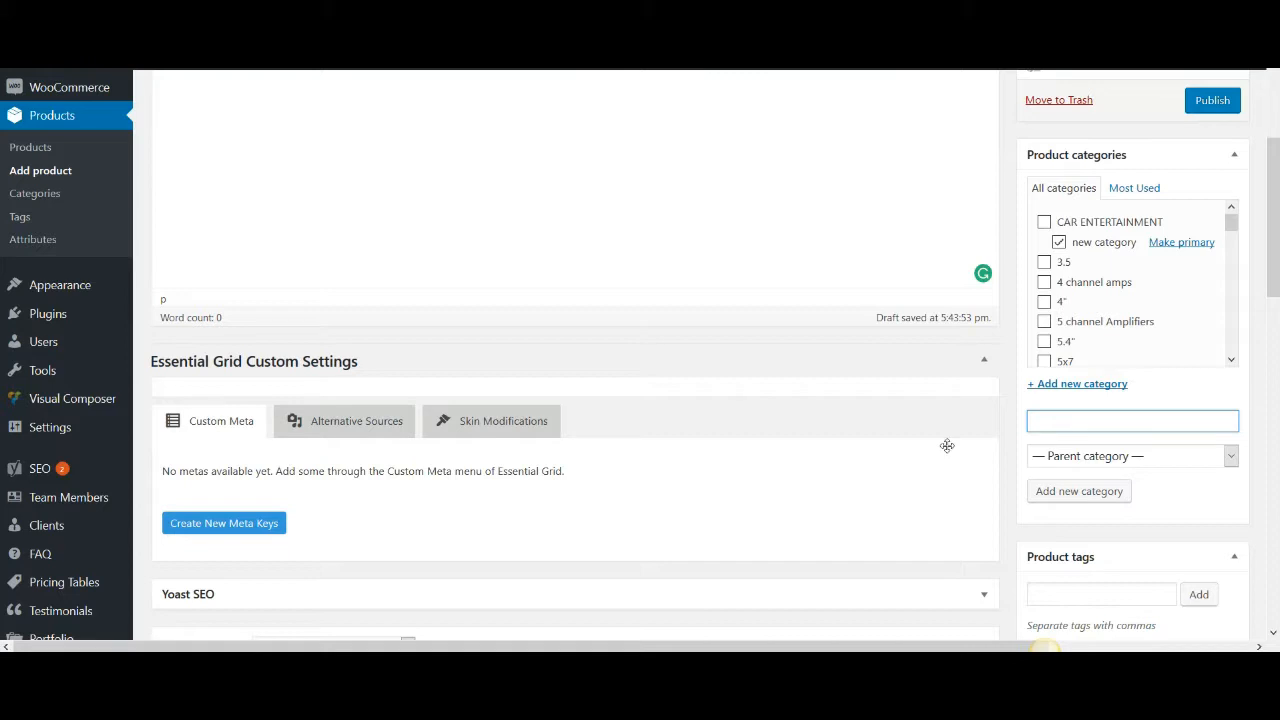
Publish the JVC KW-630bt product.
{"action": "scroll", "coordinate": [940, 440], "scroll_direction": "up", "scroll_amount": 3}
{"action": "left_click", "coordinate": [1212, 376]}
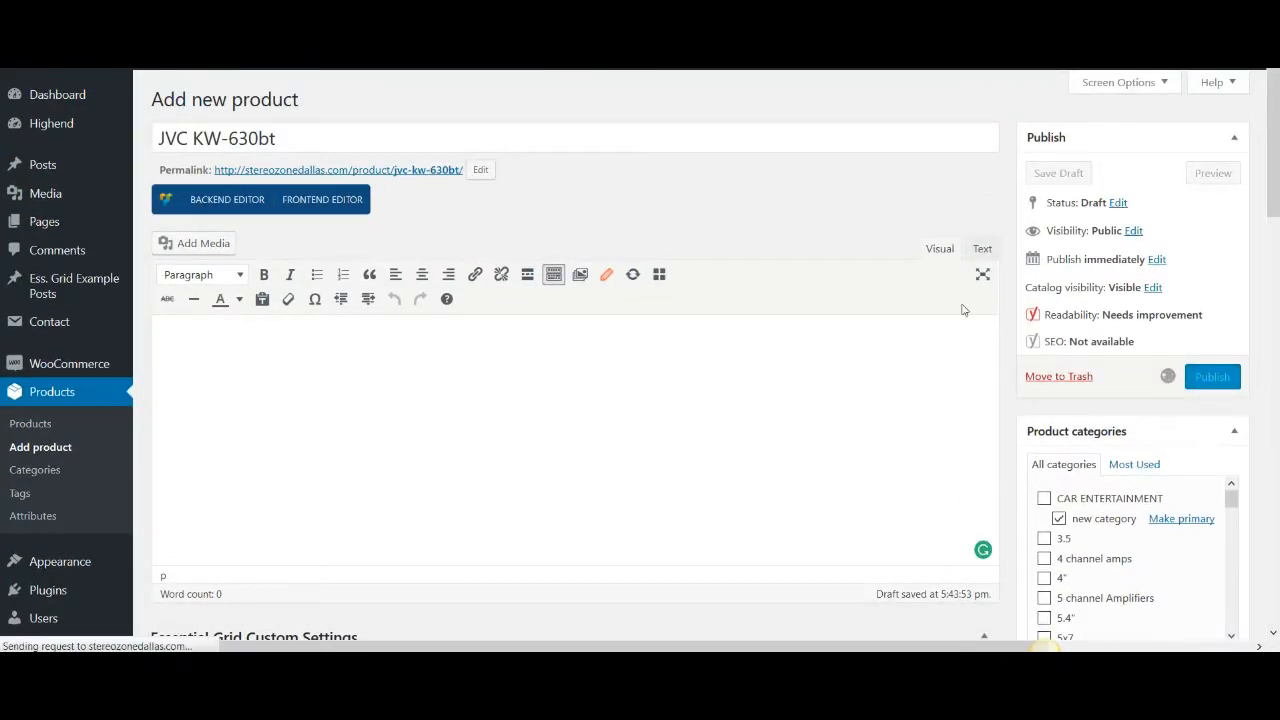
{"action": "scroll", "coordinate": [960, 310], "scroll_direction": "down", "scroll_amount": 6}
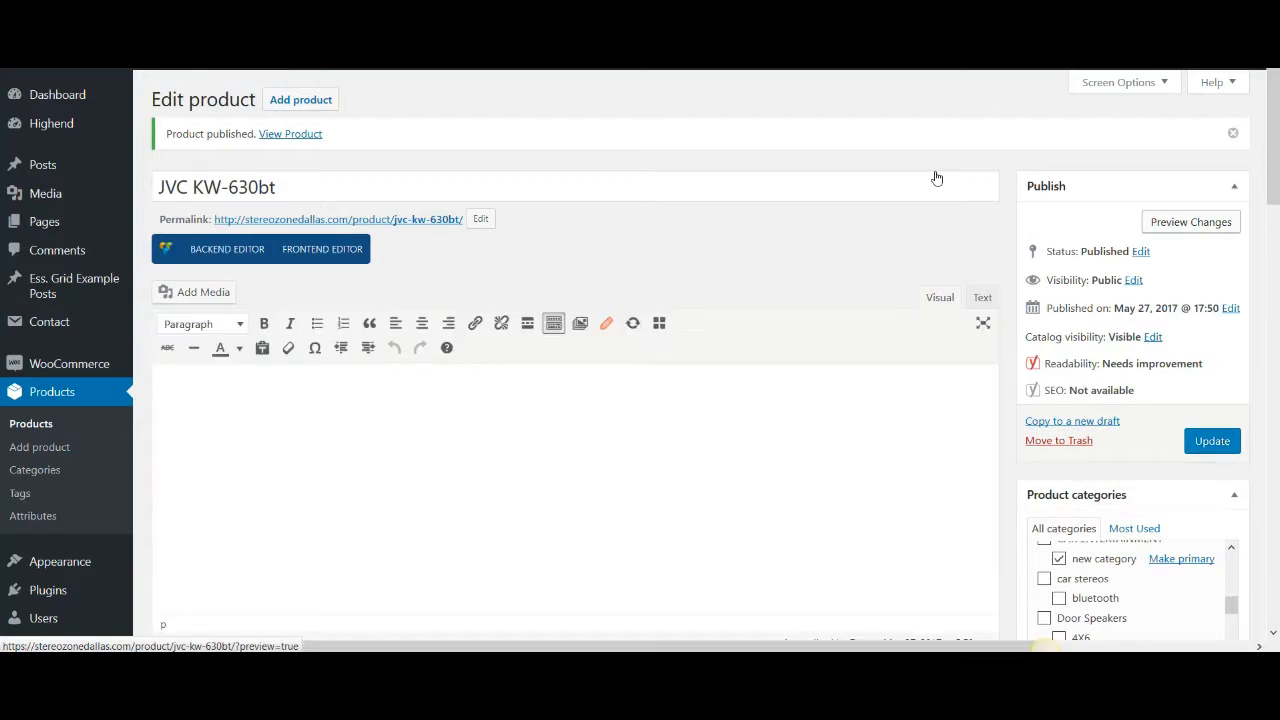
Preview the published product on the storefront and examine its price, short description, categories, main image and gallery thumbnails.
{"action": "left_click", "coordinate": [1169, 222]}
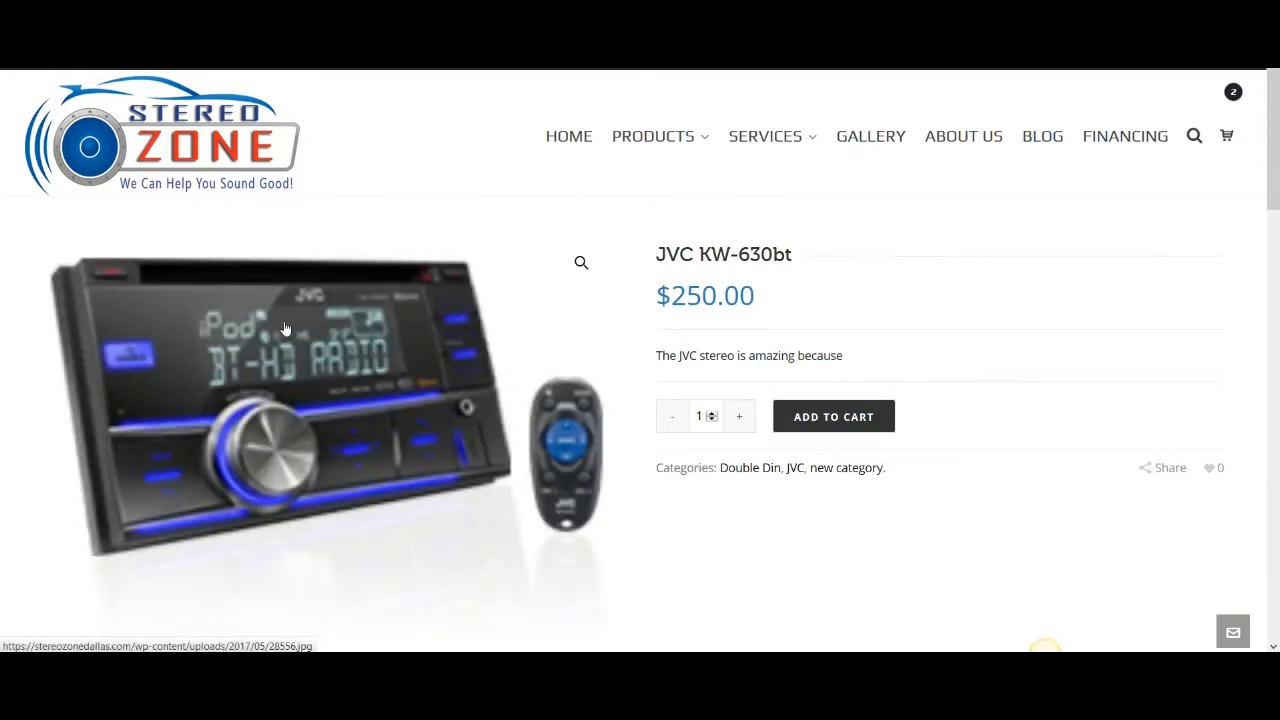
{"action": "scroll", "coordinate": [285, 329], "scroll_direction": "down", "scroll_amount": 2}
{"action": "scroll", "coordinate": [285, 329], "scroll_direction": "down", "scroll_amount": 1}
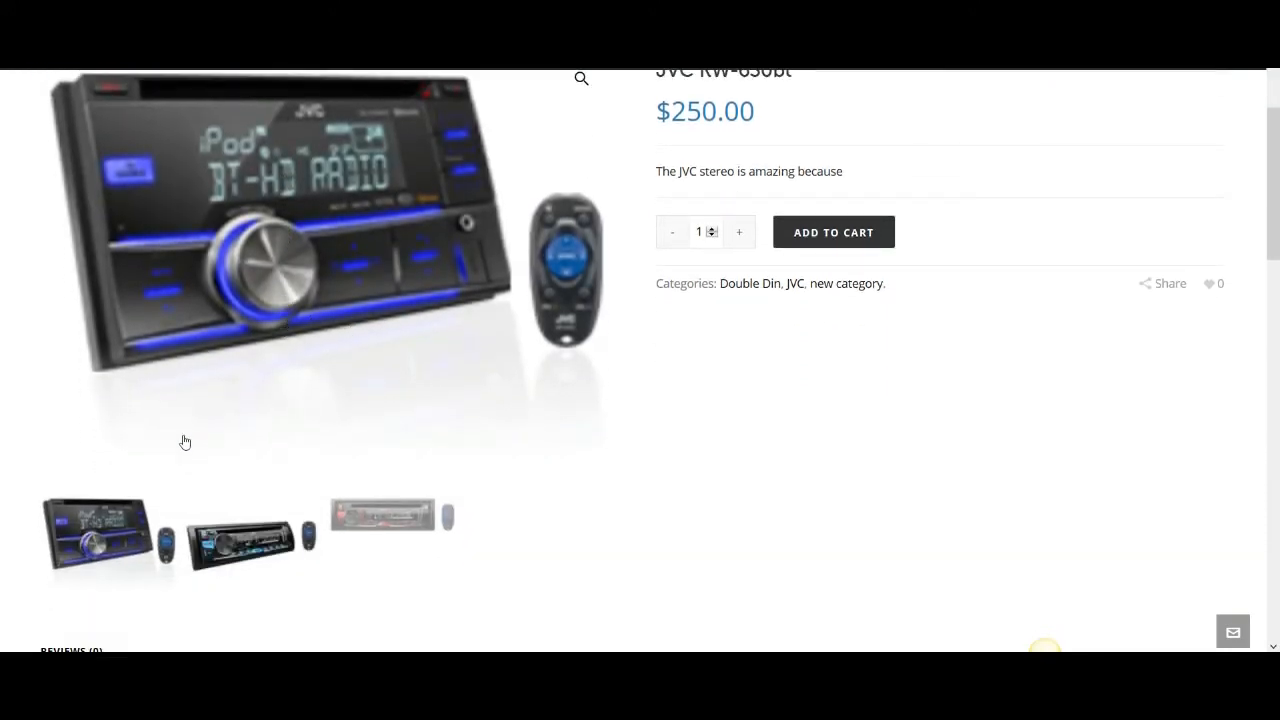
{"action": "scroll", "coordinate": [628, 418], "scroll_direction": "up", "scroll_amount": 3}
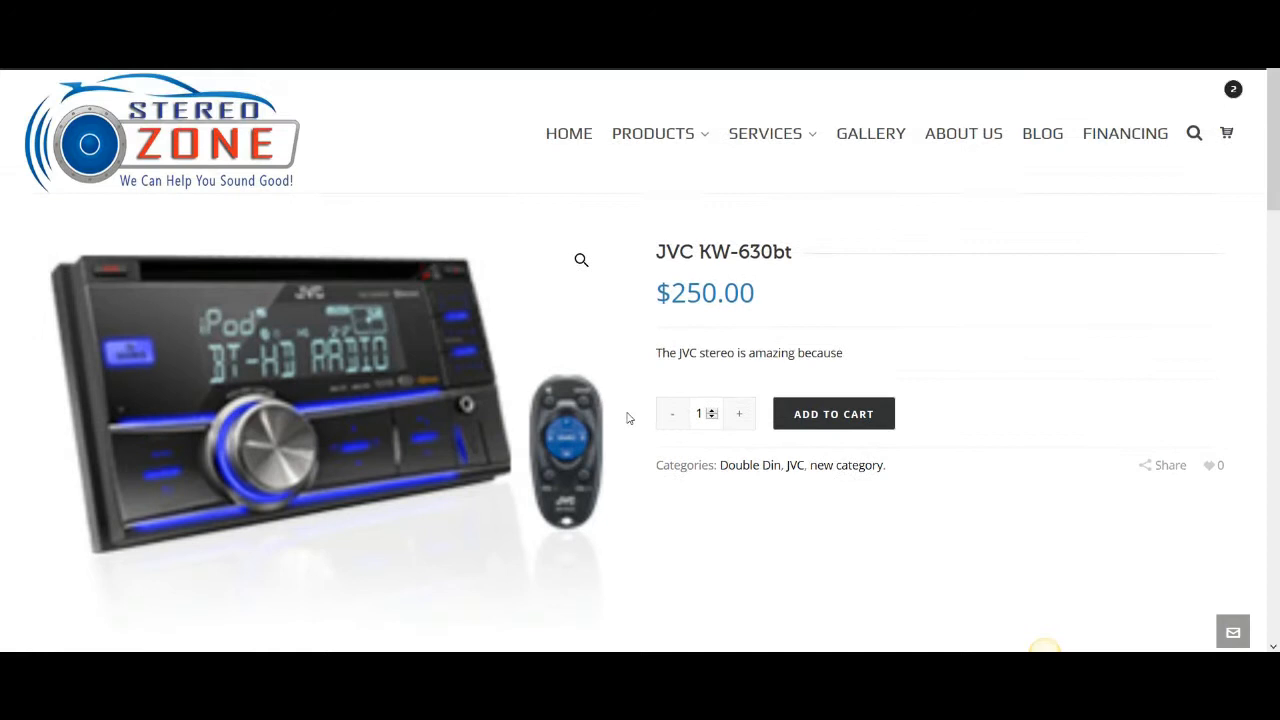
{"action": "scroll", "coordinate": [628, 418], "scroll_direction": "down", "scroll_amount": 5}
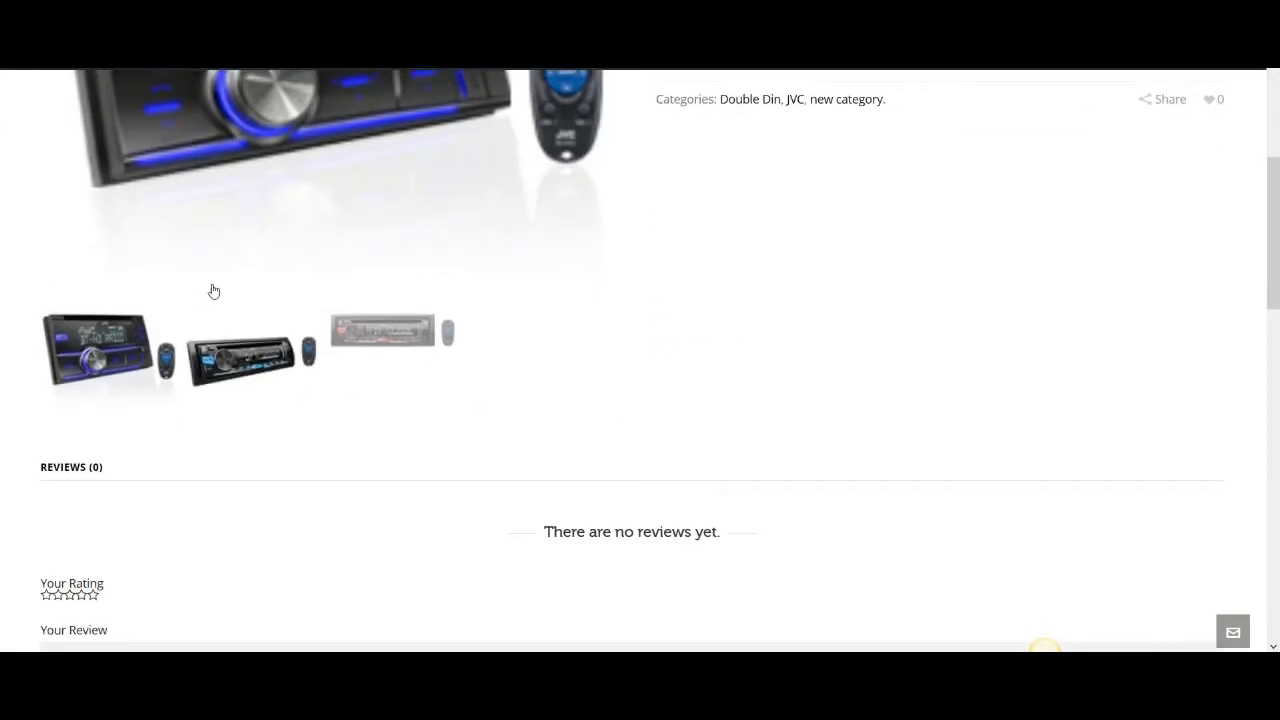
{"action": "scroll", "coordinate": [489, 281], "scroll_direction": "up", "scroll_amount": 3}
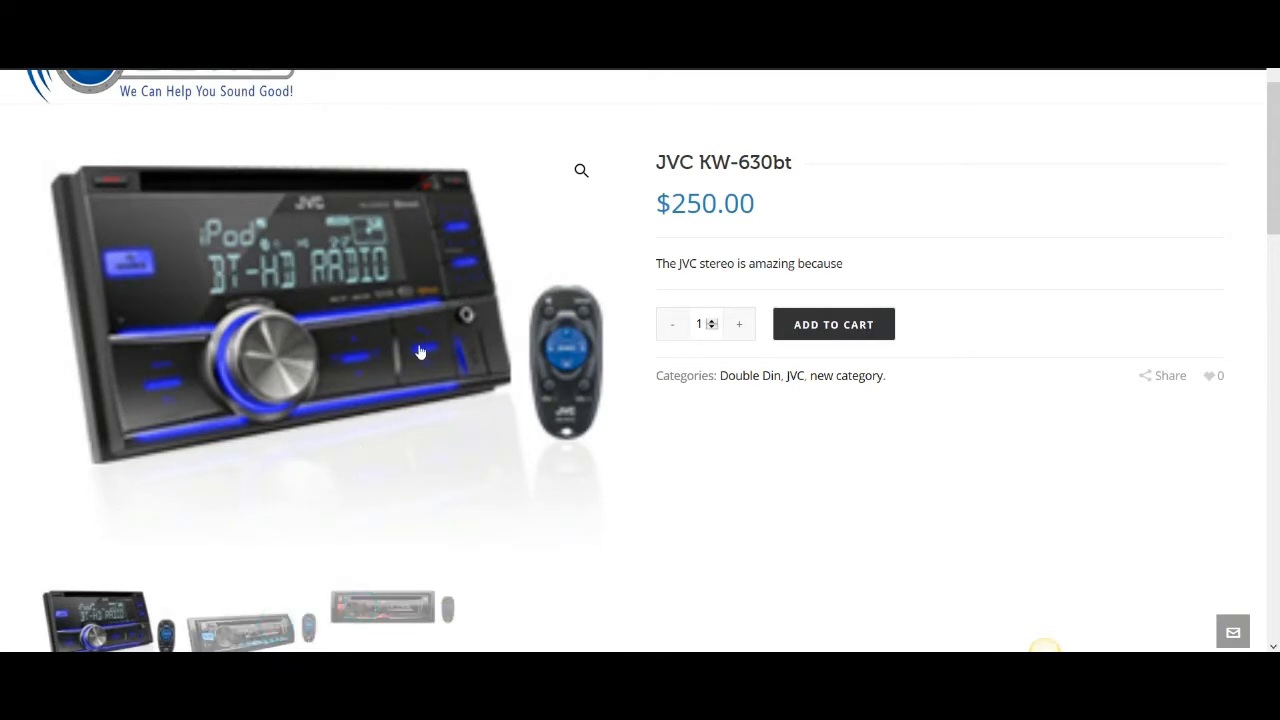
{"action": "scroll", "coordinate": [306, 411], "scroll_direction": "down", "scroll_amount": 1}
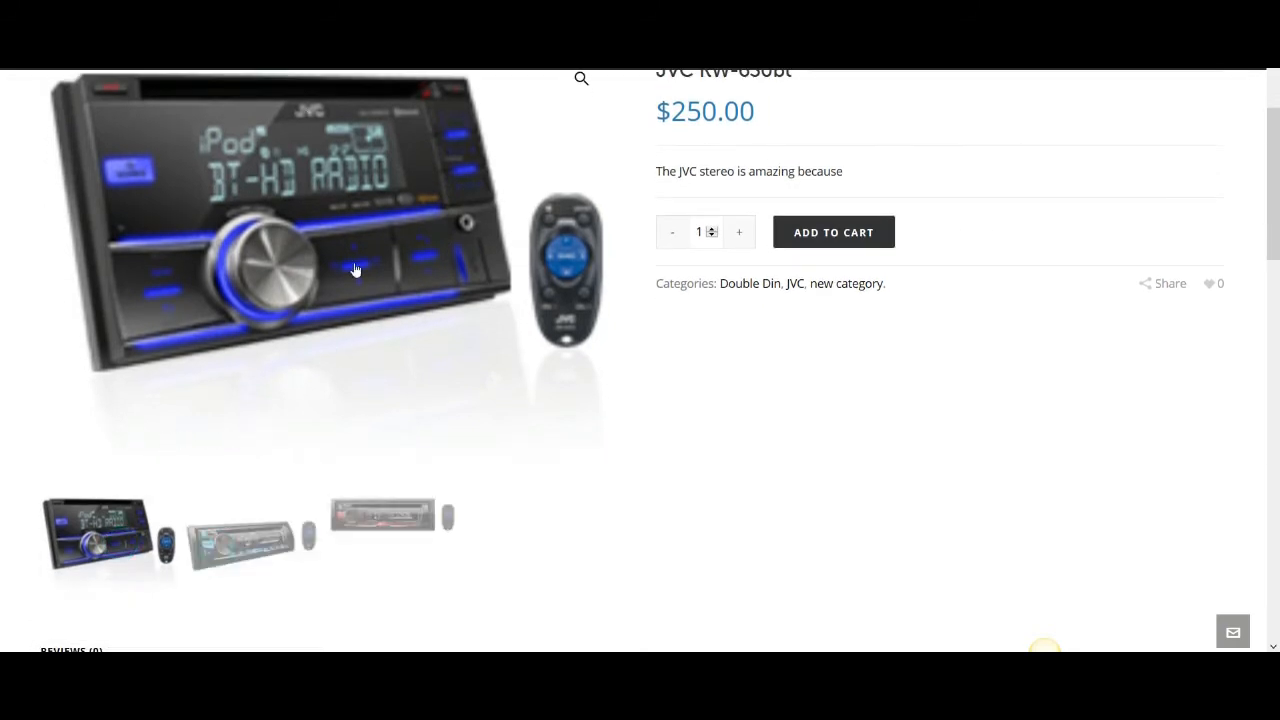
{"action": "scroll", "coordinate": [645, 429], "scroll_direction": "up", "scroll_amount": 2}
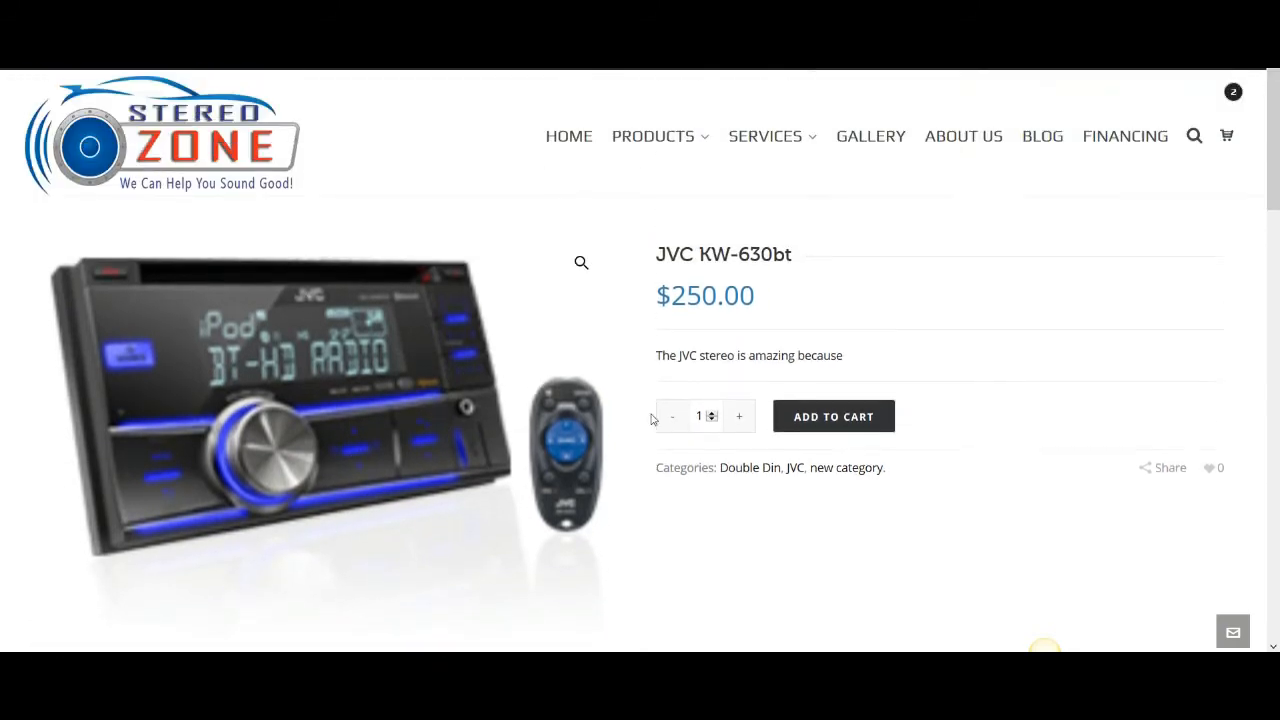